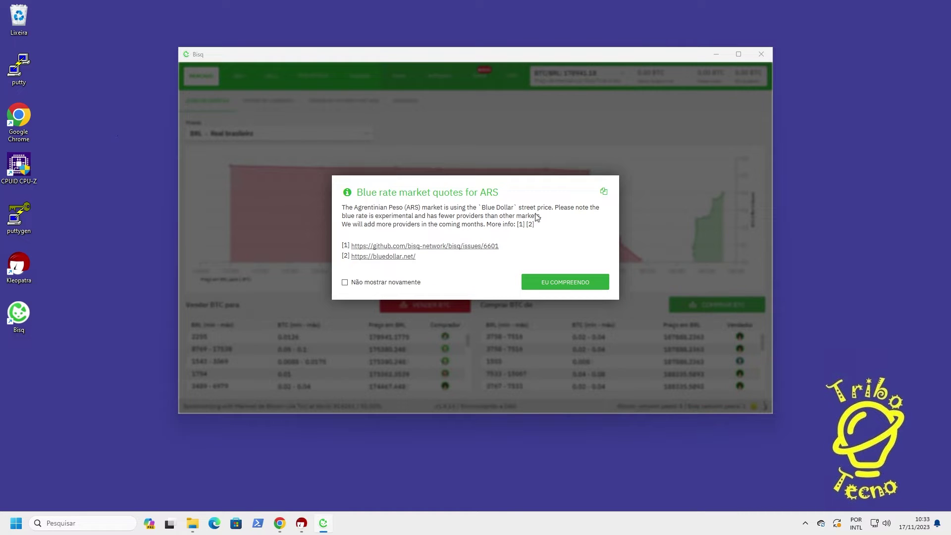
Dismiss the ARS blue-rate notice and switch to the Conta (Account) section
left_click(564, 283)
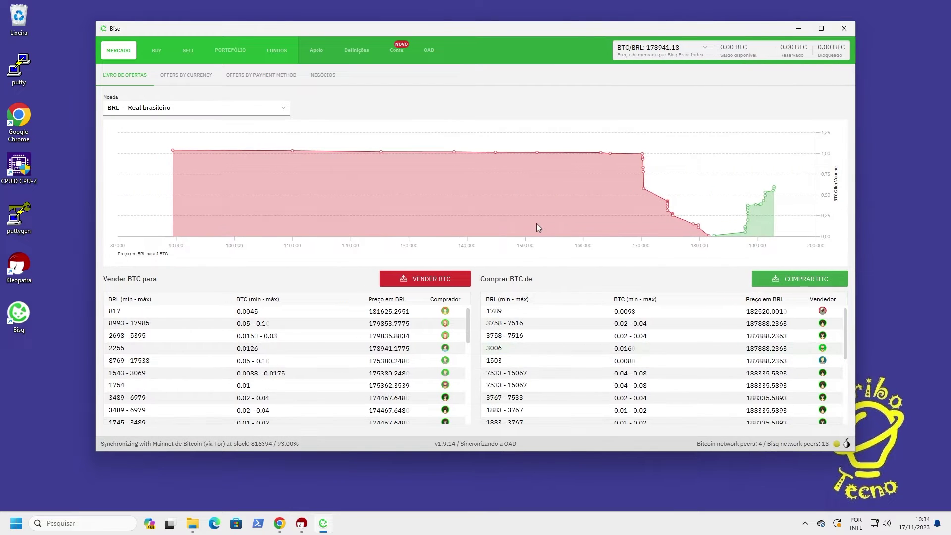
left_click(399, 50)
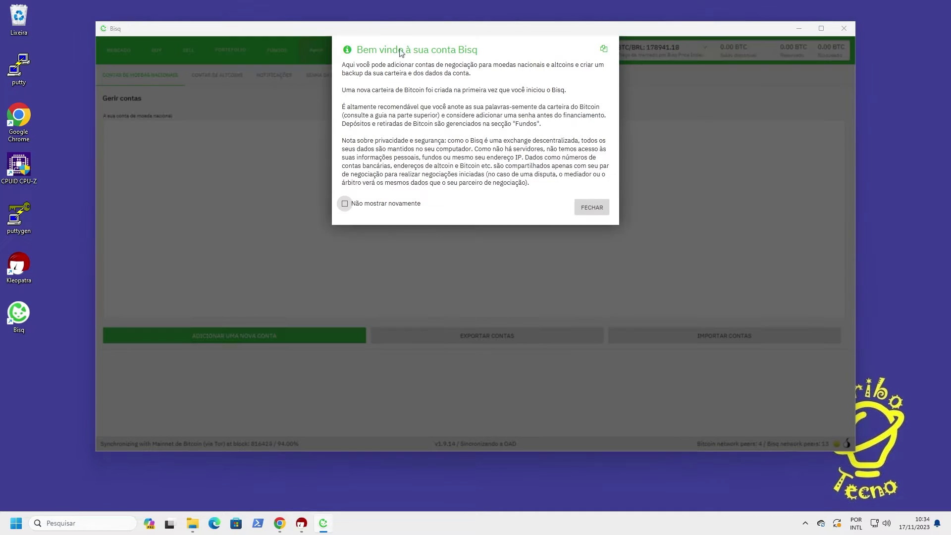
Close the welcome message for good and start a new Pix payment account
left_click(345, 204)
left_click(593, 210)
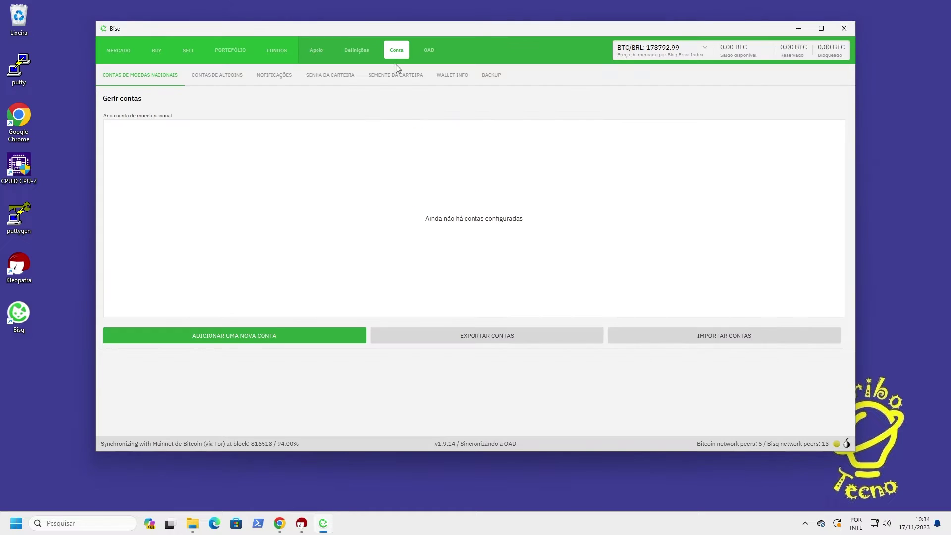
left_click(218, 337)
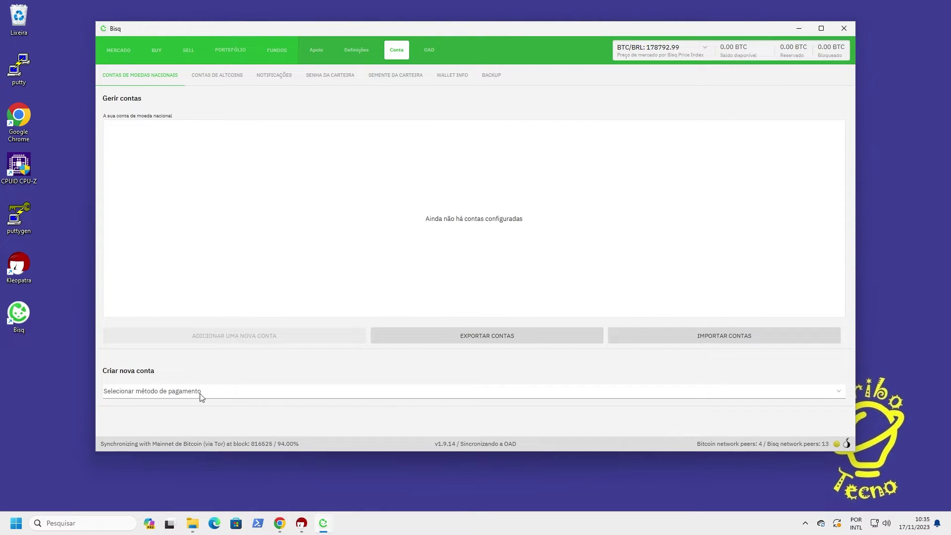
left_click(201, 395)
left_click(127, 282)
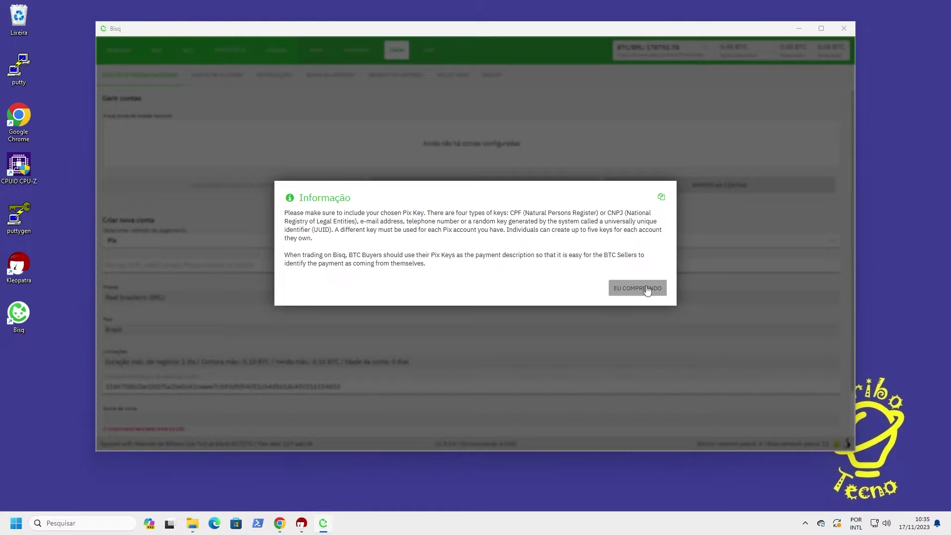
left_click(638, 288)
Enter the e-mail address as Pix key, name the account Nubank, save it, and dismiss the notices
scroll(187, 390, "down", 2)
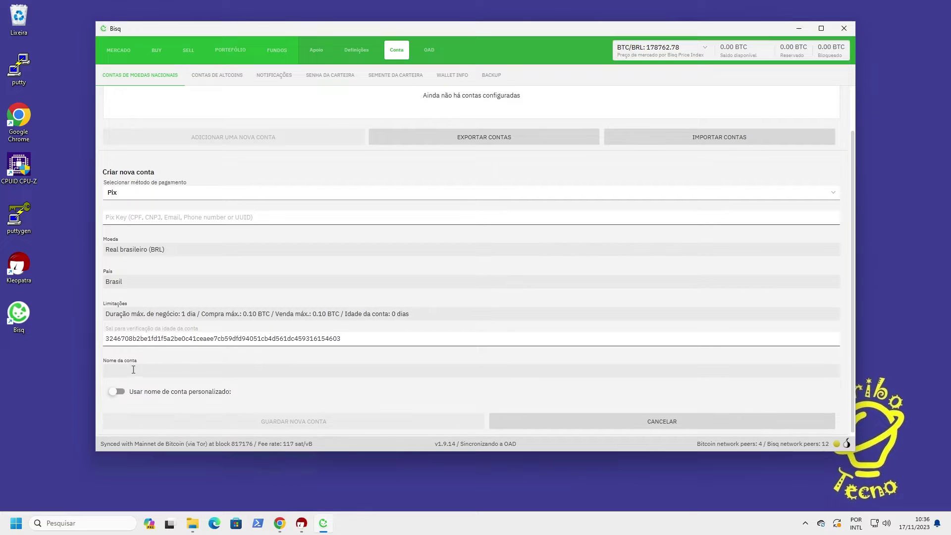
left_click(127, 219)
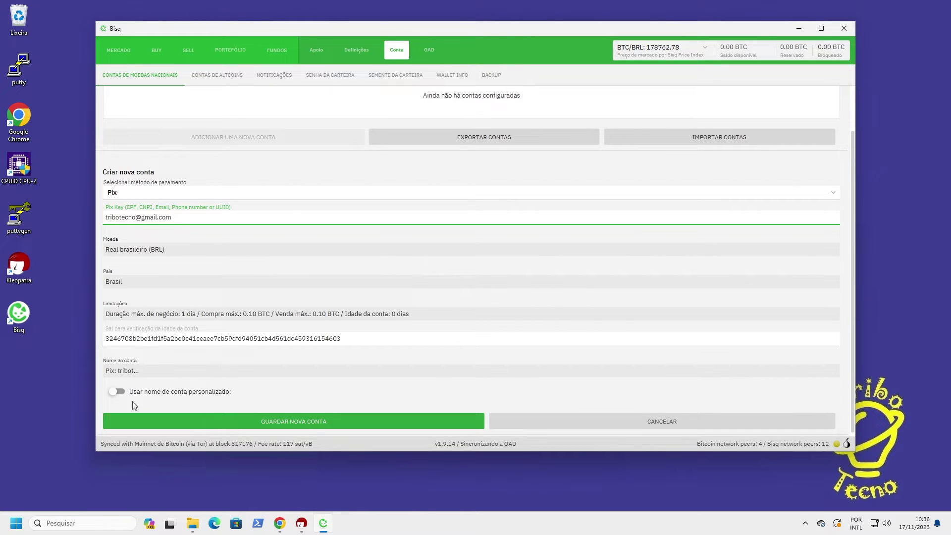
left_click(118, 392)
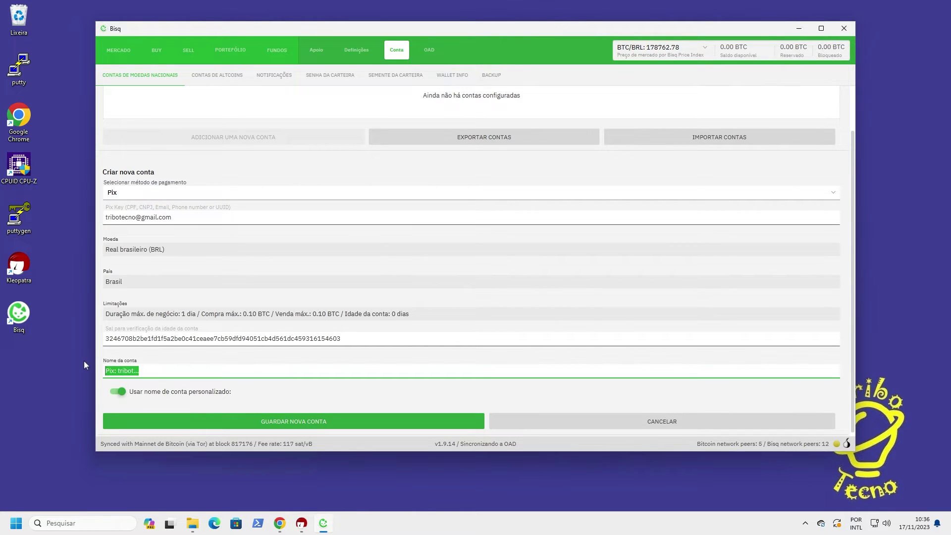
type("Nubank")
left_click(291, 421)
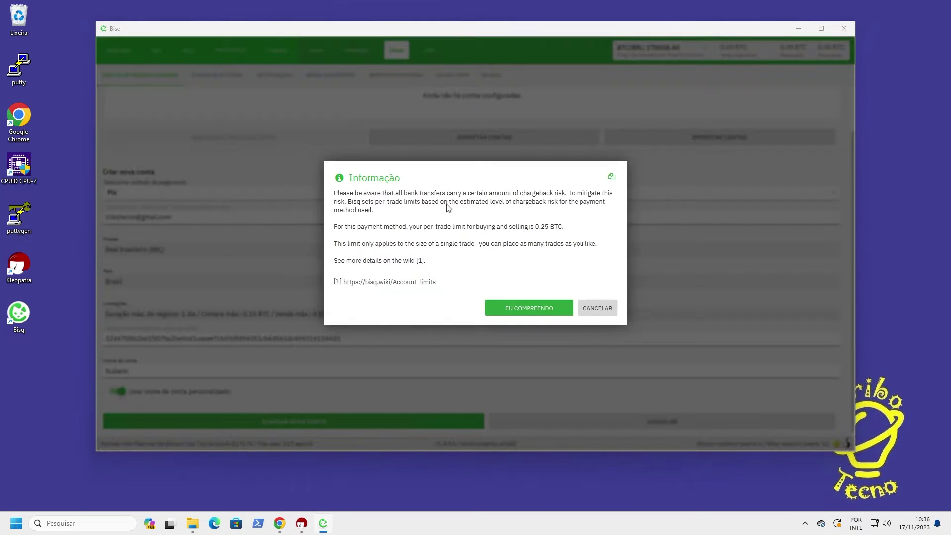
left_click(516, 313)
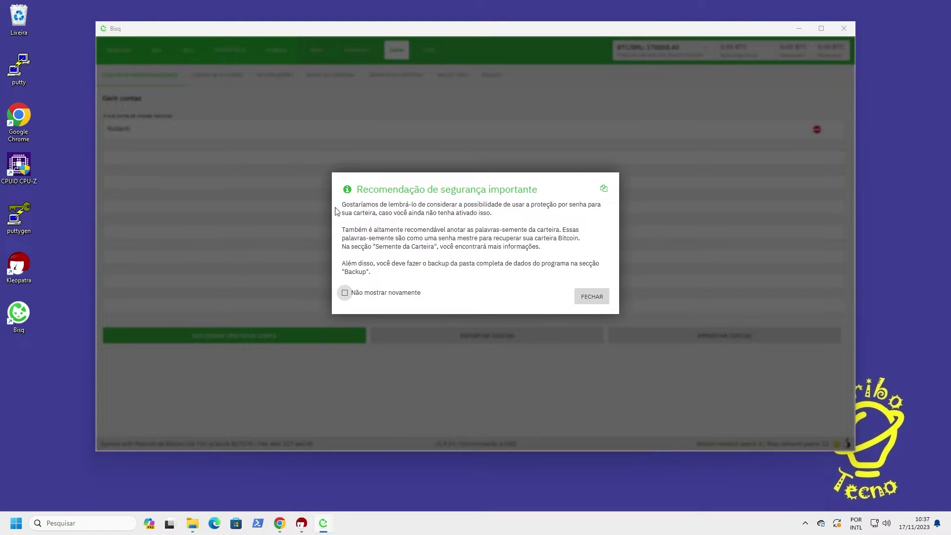
left_click(586, 300)
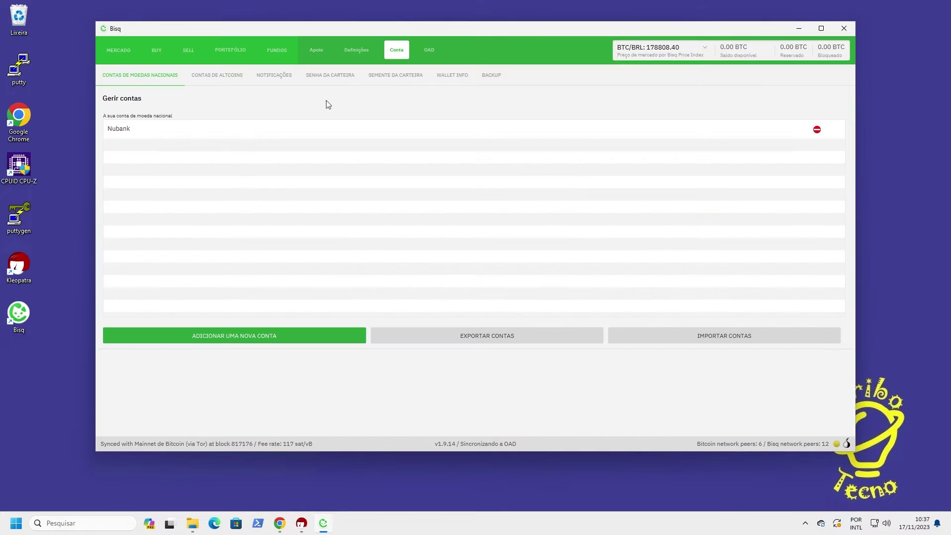
Show the wallet seed words past the warnings and select them all
left_click(392, 77)
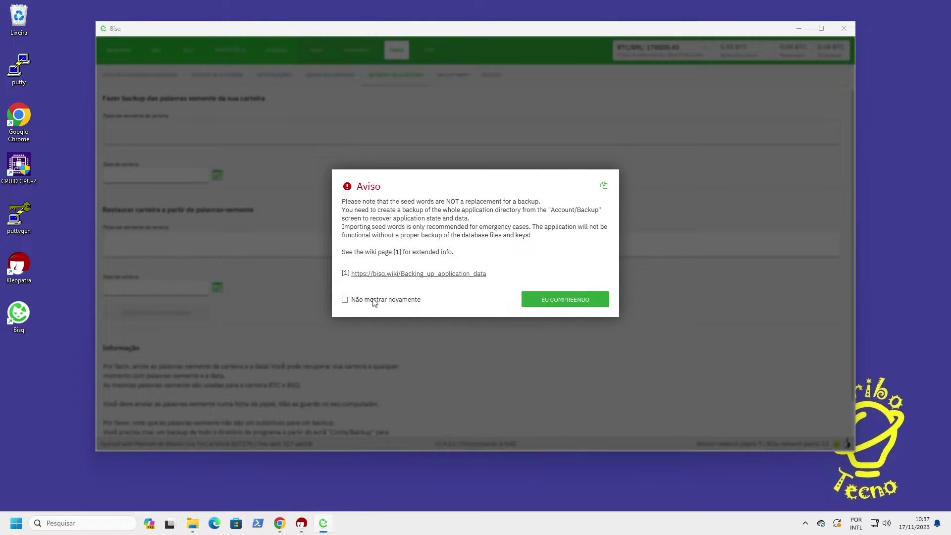
left_click(548, 299)
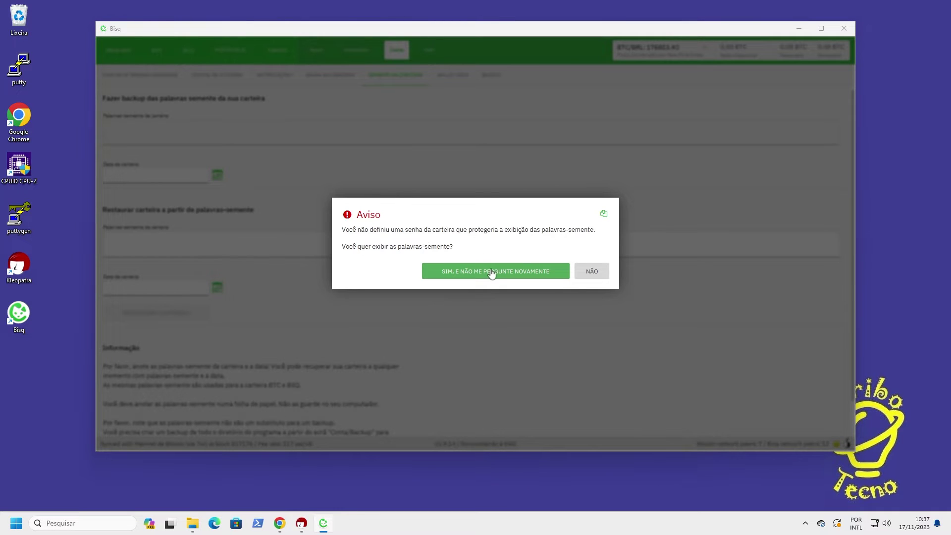
left_click(493, 271)
left_click_drag(110, 132, 382, 266)
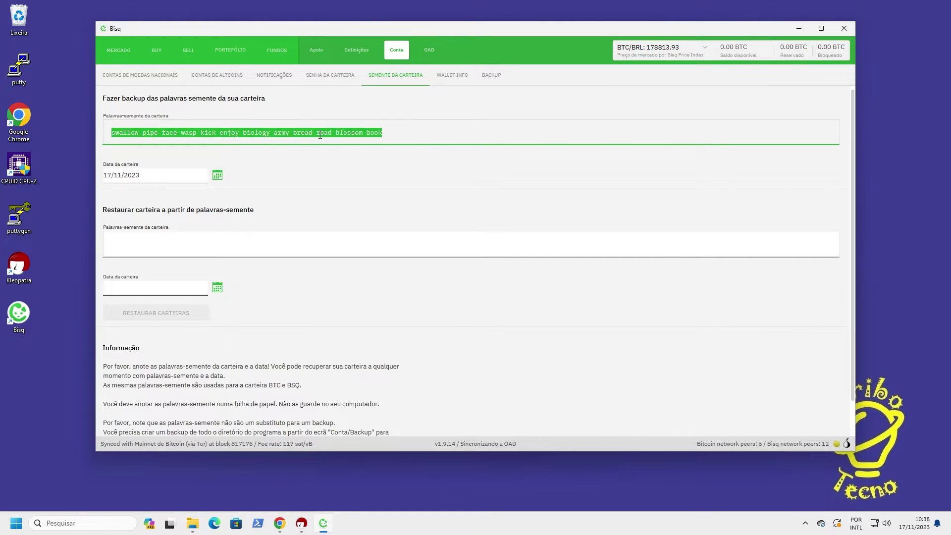
Set and confirm a wallet password, accepting the backup warning
left_click(319, 82)
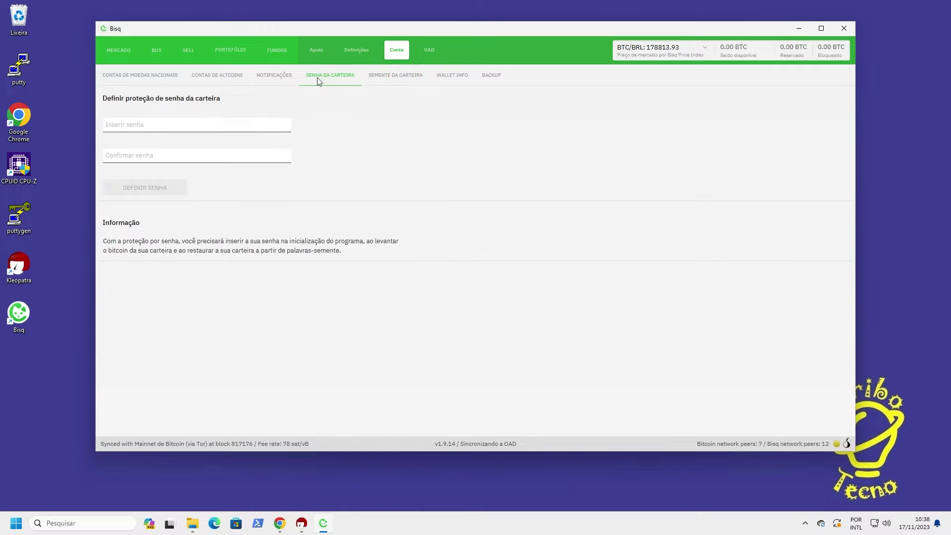
left_click(156, 124)
type("************")
left_click(149, 156)
type("************")
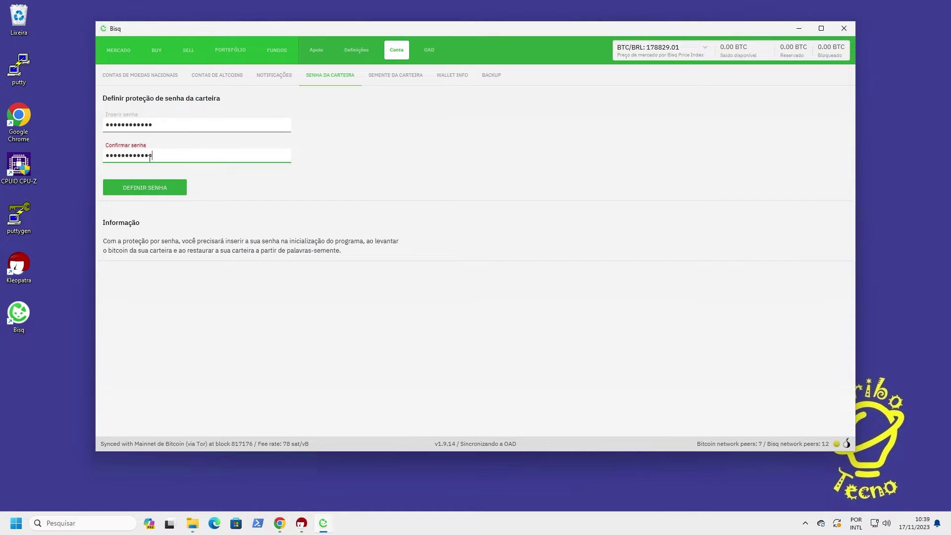
left_click(148, 189)
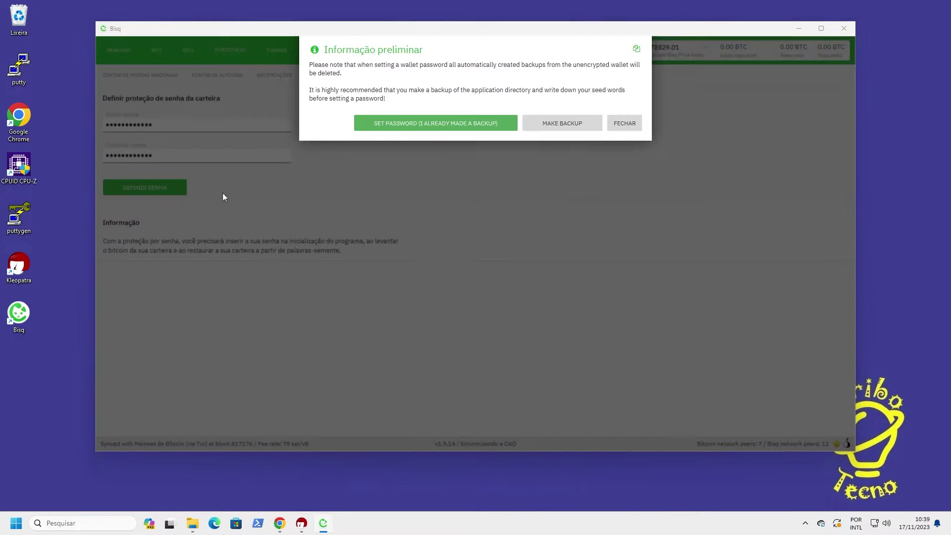
left_click(422, 124)
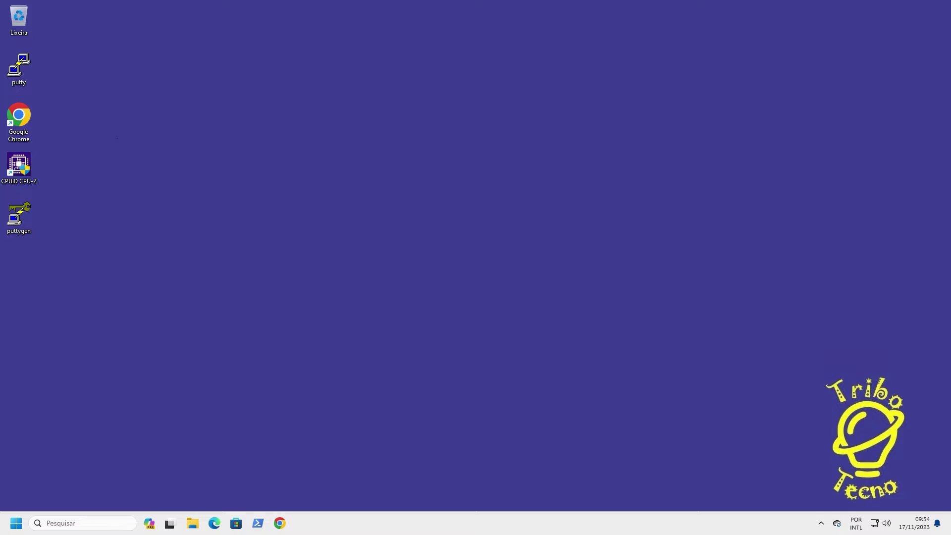
Launch Chrome and search Google for 'bisq'
left_click(281, 526)
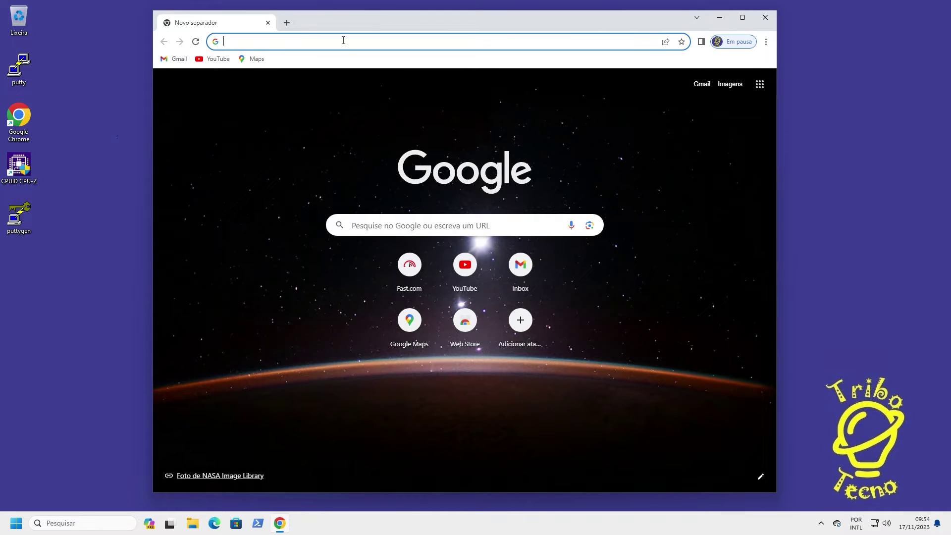
left_click(343, 40)
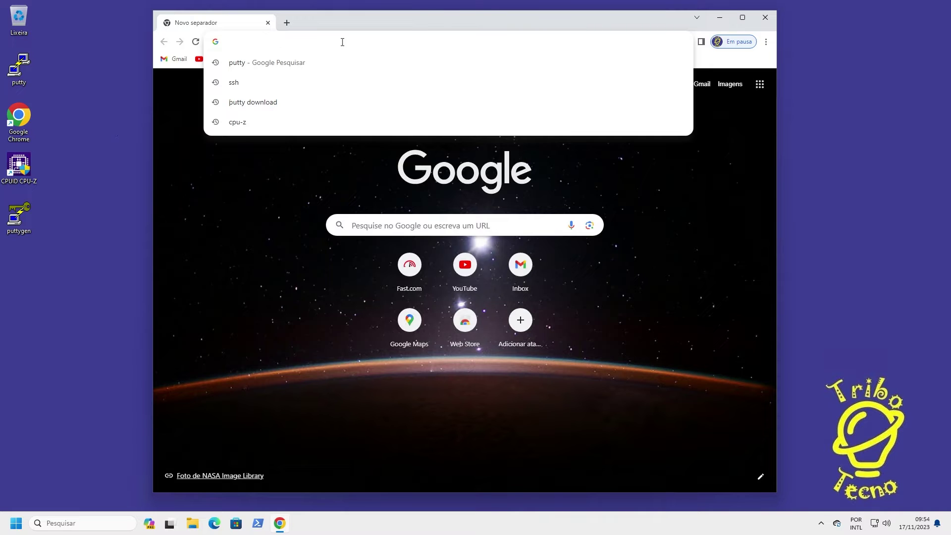
type("bisq")
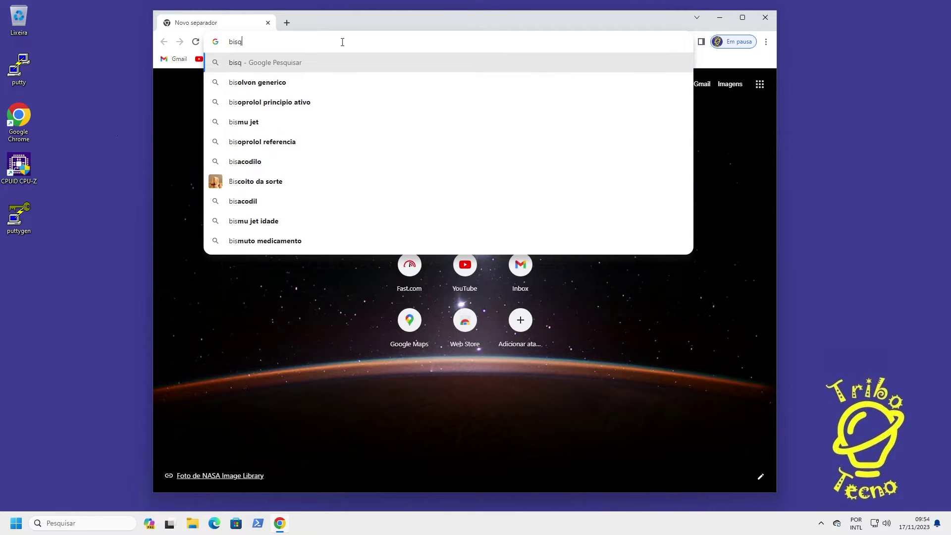
key("Return")
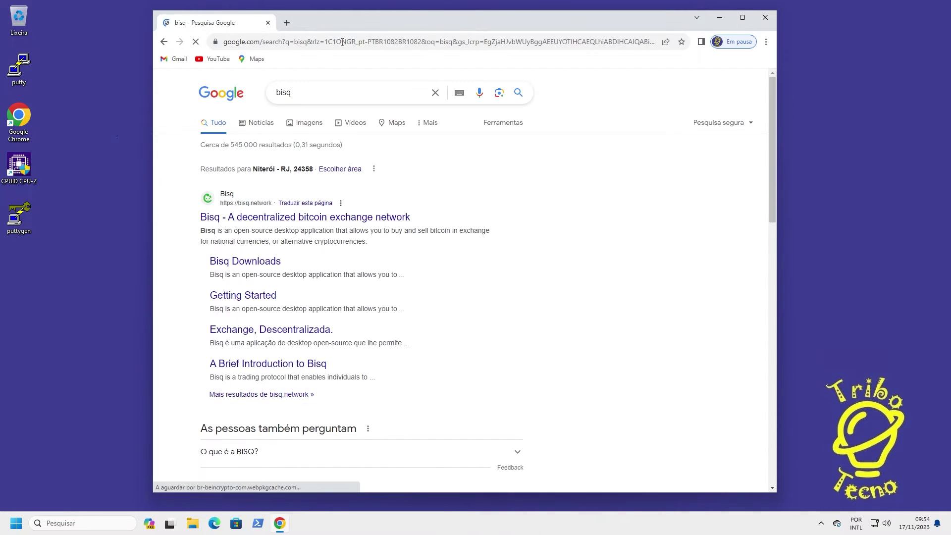
Save the Bisq 1.9.14 Windows installer from bisq.network into Downloads and confirm it finished
left_click(284, 224)
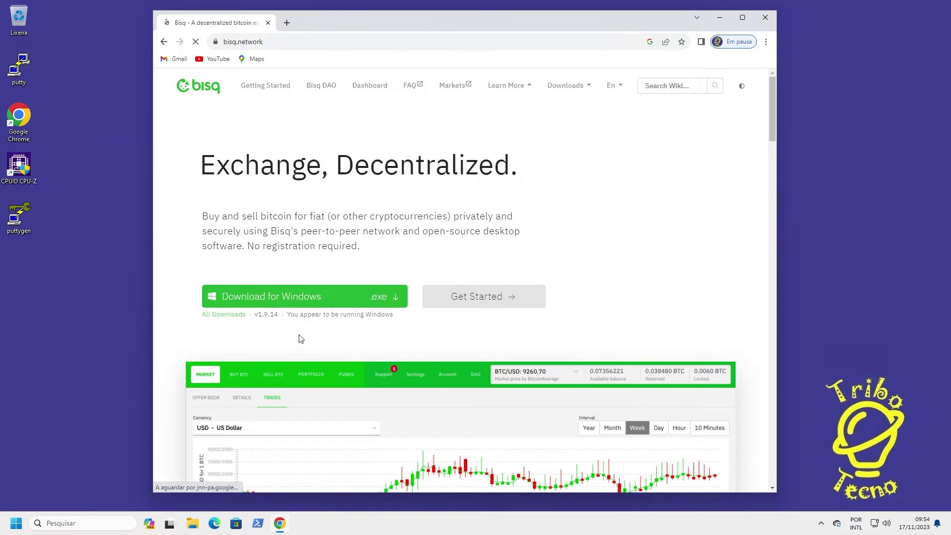
left_click(391, 302)
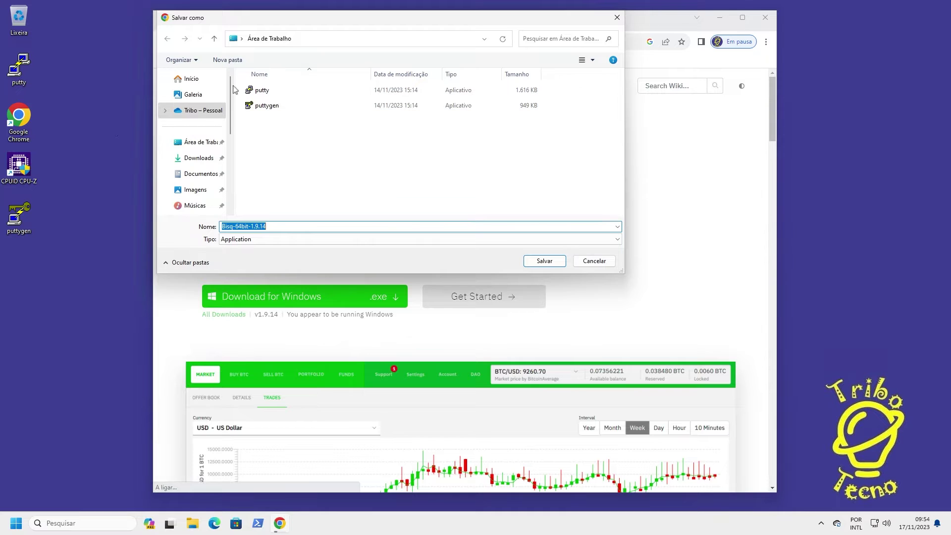
left_click(198, 159)
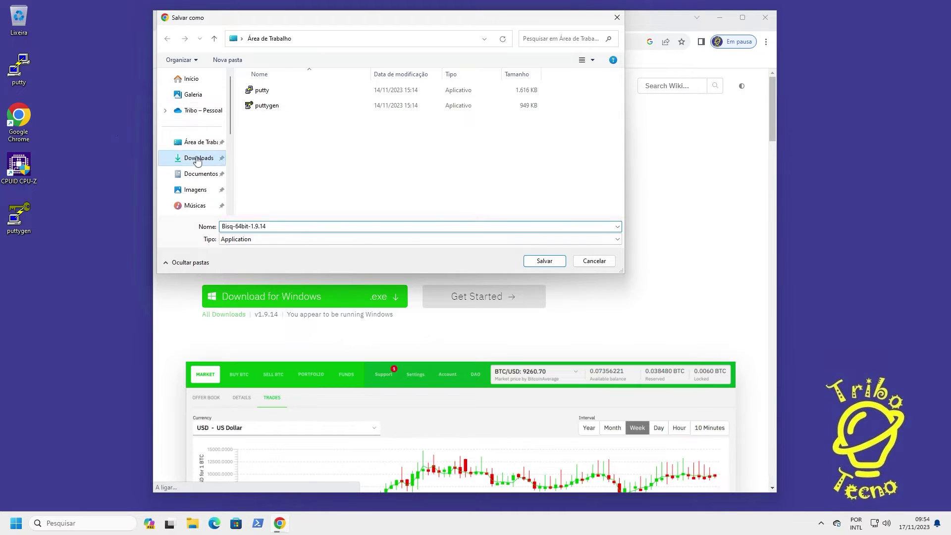
left_click(554, 263)
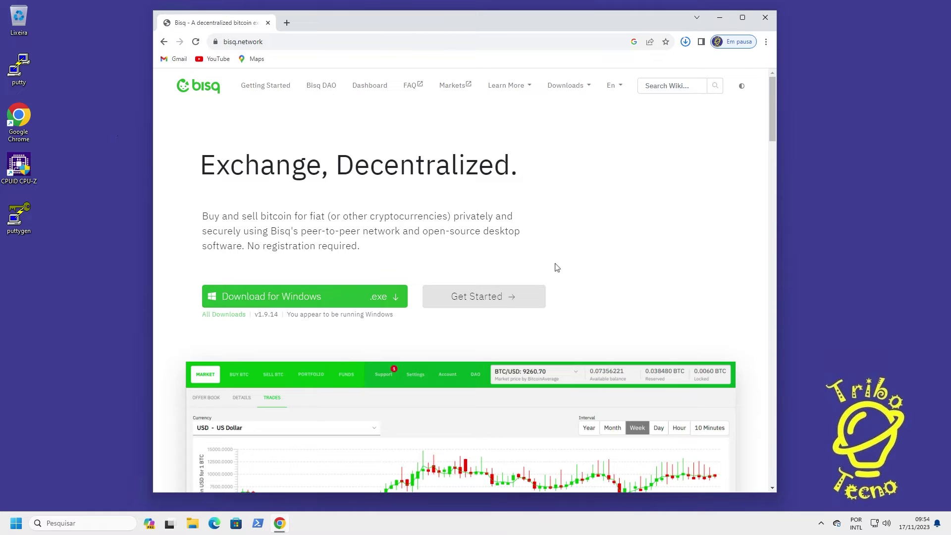
left_click(685, 42)
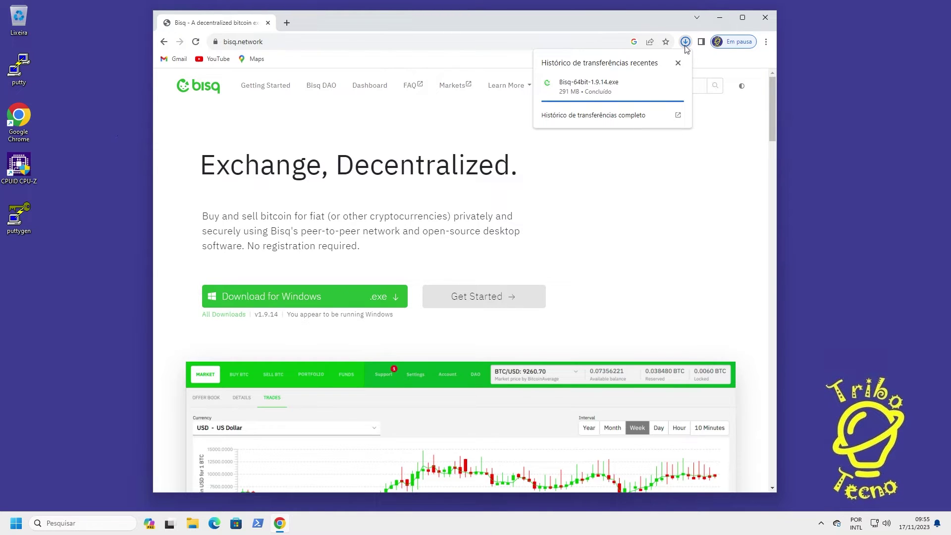
left_click(637, 261)
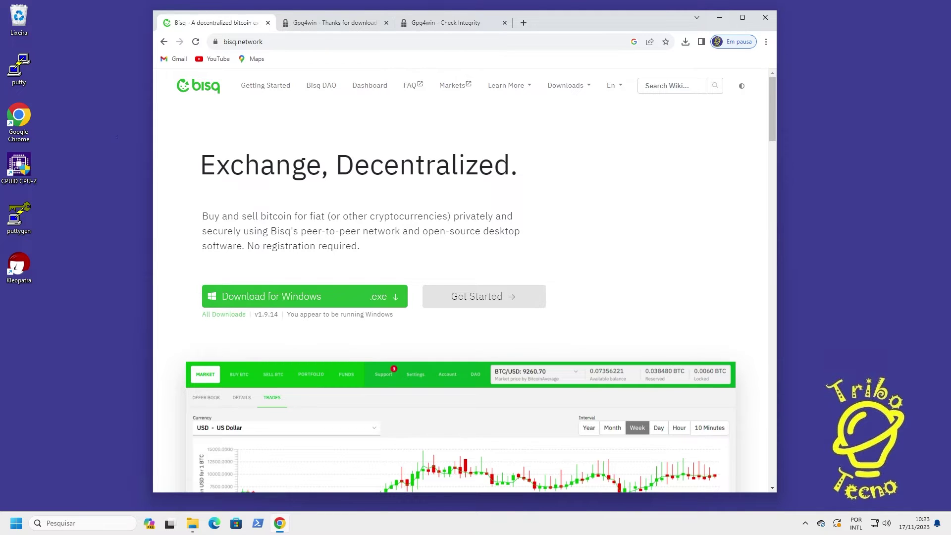
Save the Bisq PGP public key file into Downloads
left_click(585, 86)
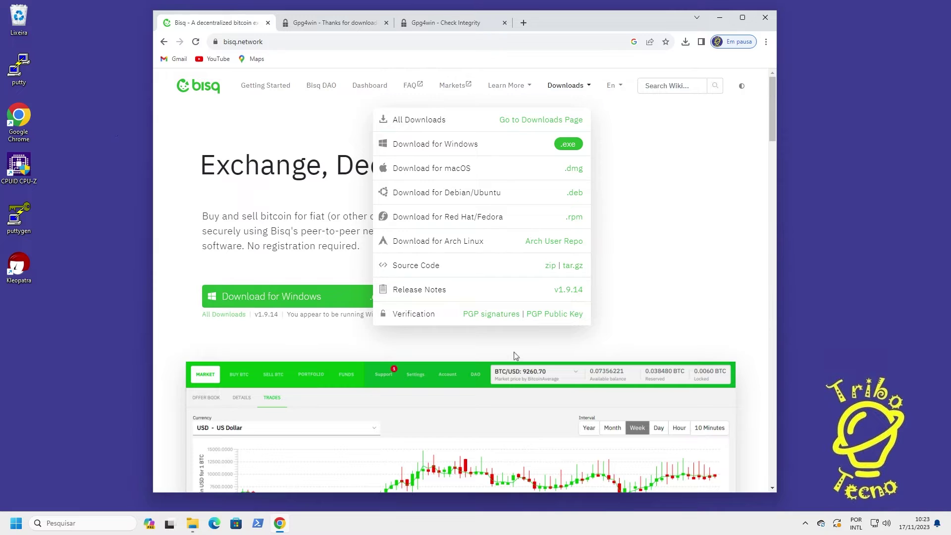
left_click(544, 319)
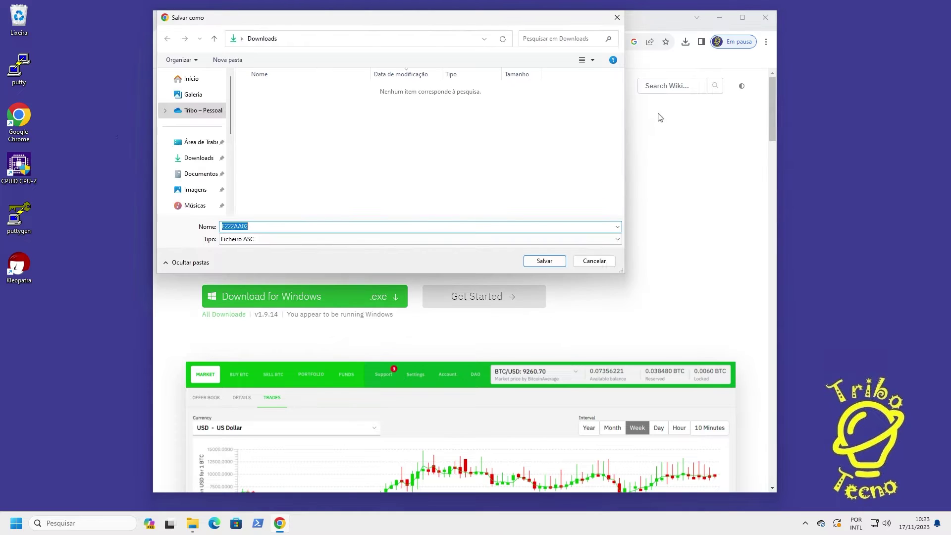
left_click(539, 262)
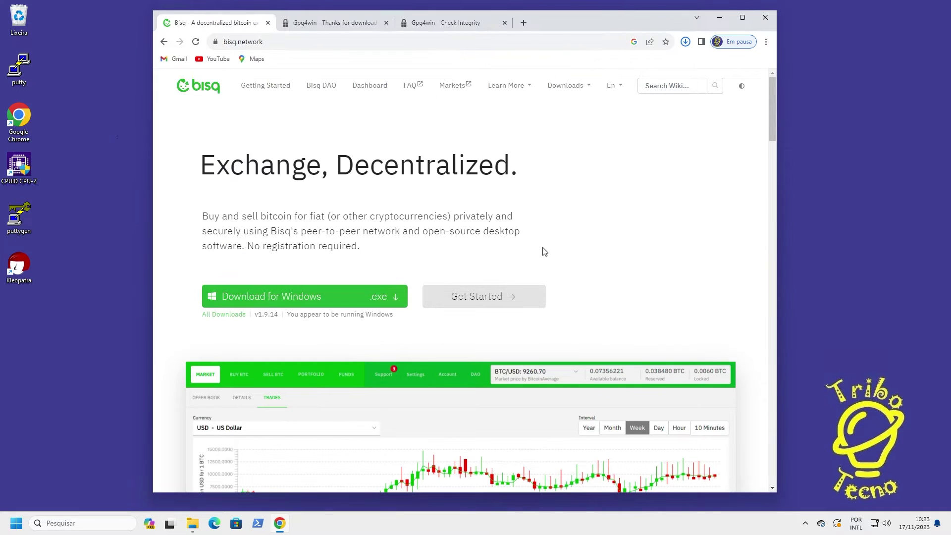
Save the Windows installer's .asc signature file from the downloads page into Downloads
left_click(591, 87)
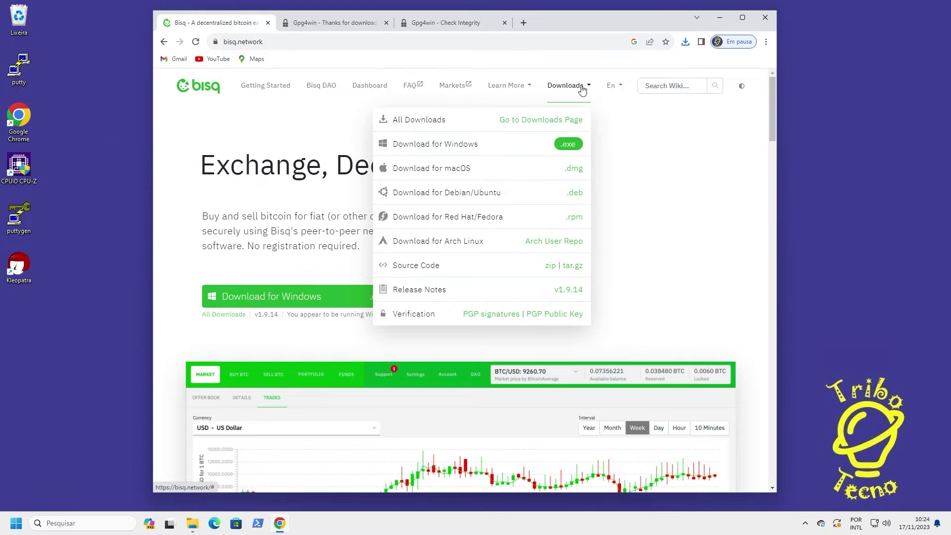
left_click(562, 127)
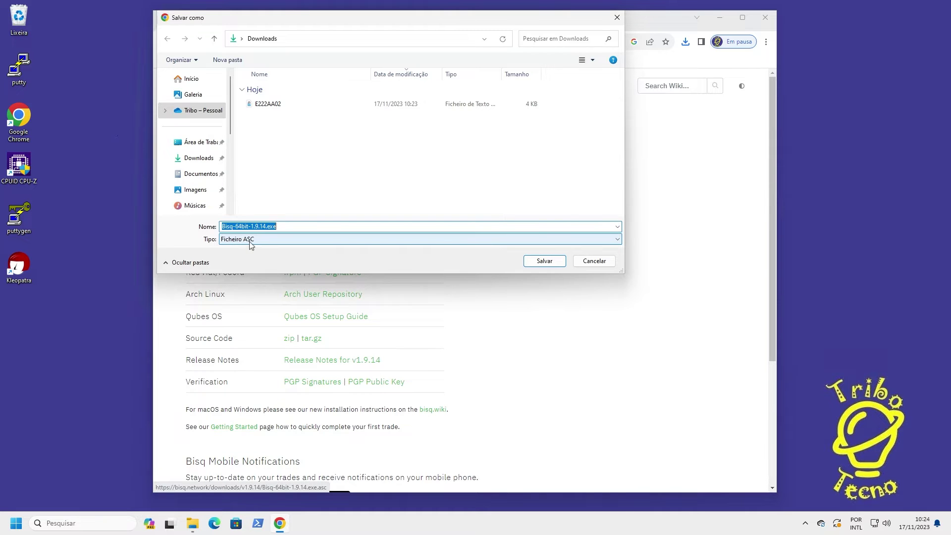
left_click(541, 264)
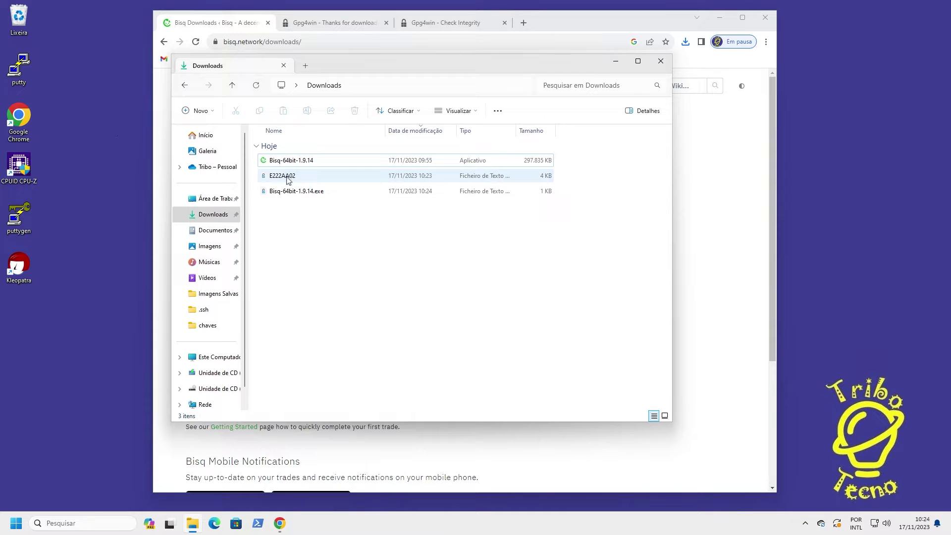
Open the E222AA02 key file from Downloads to import it into Kleopatra
mouse_move(288, 180)
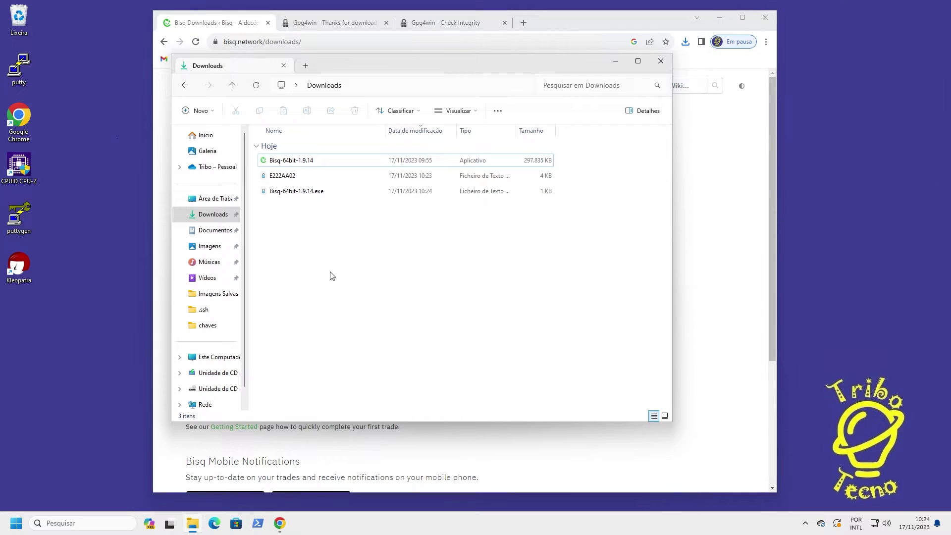
left_click(293, 177)
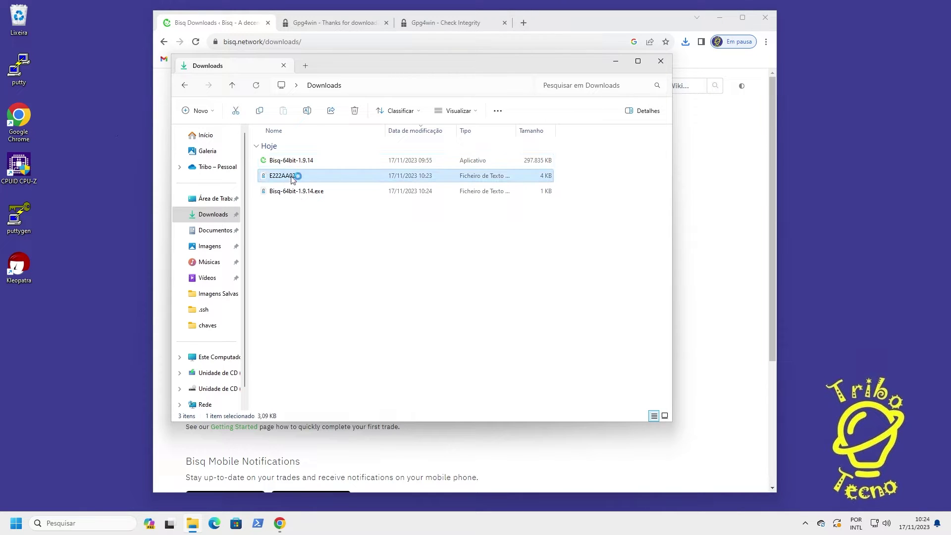
double_click(292, 177)
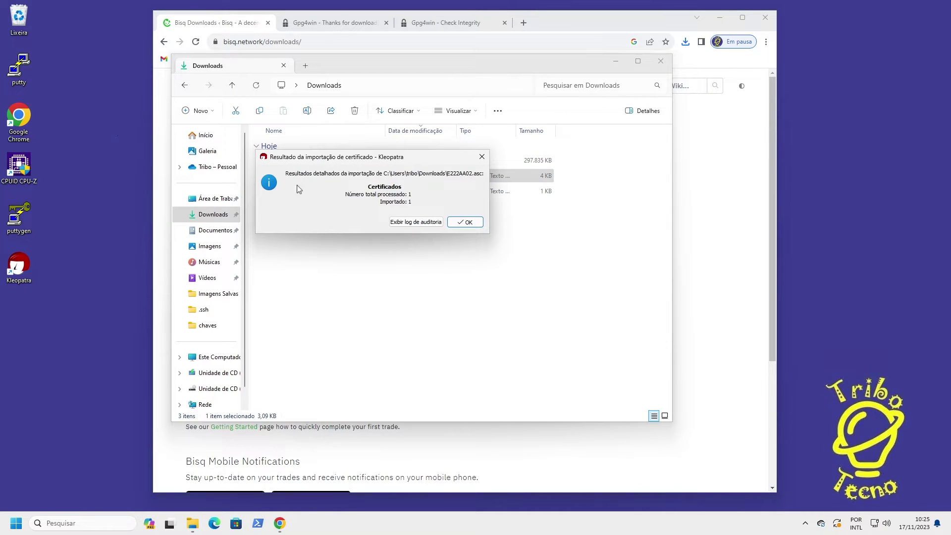
Dismiss the import result, check the imported signing certificate in Kleopatra, then minimize it
left_click(468, 223)
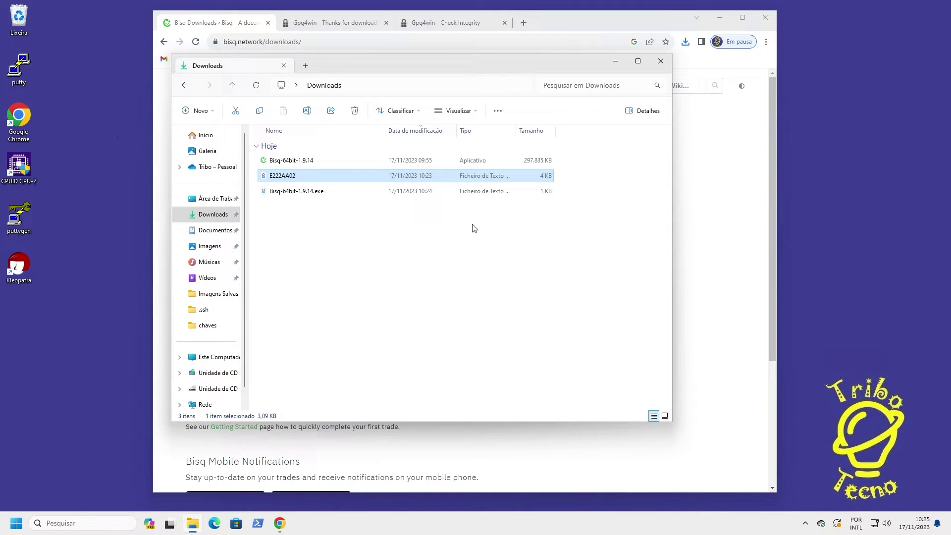
double_click(20, 267)
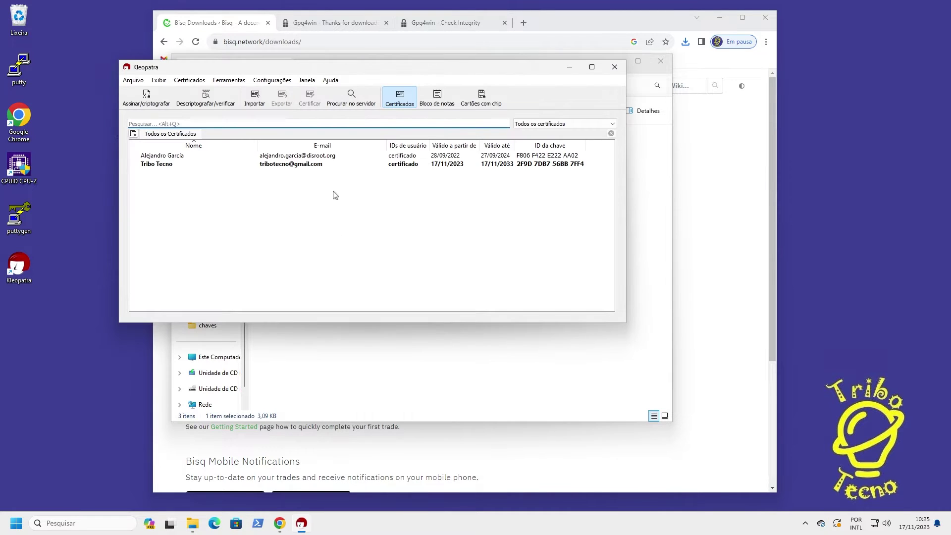
left_click(336, 158)
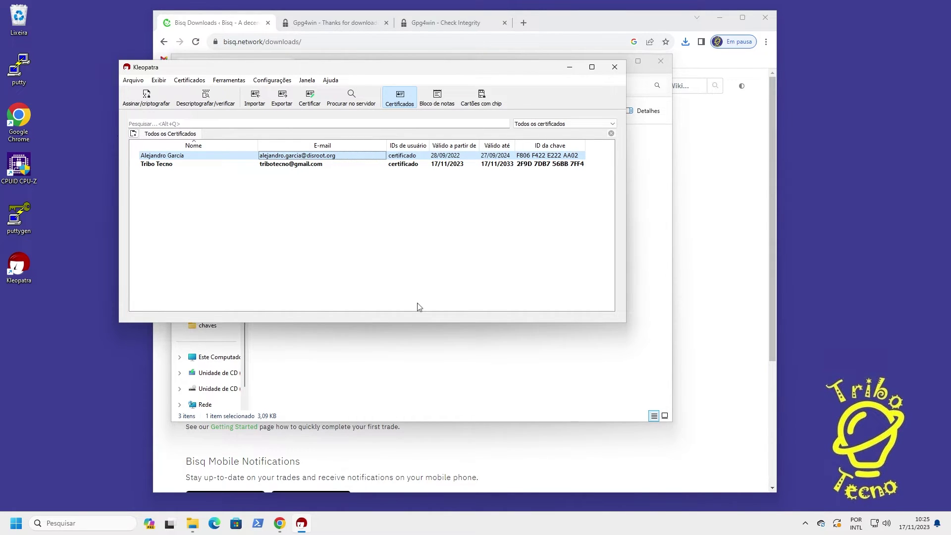
left_click(570, 68)
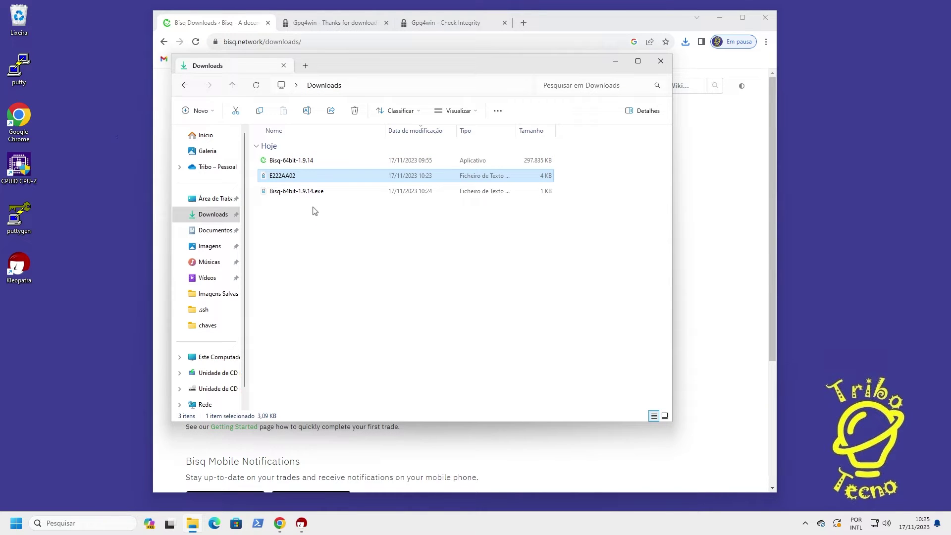
Verify Bisq-64bit-1.9.14.exe against its .asc signature and close the valid-signature result
left_click(302, 194)
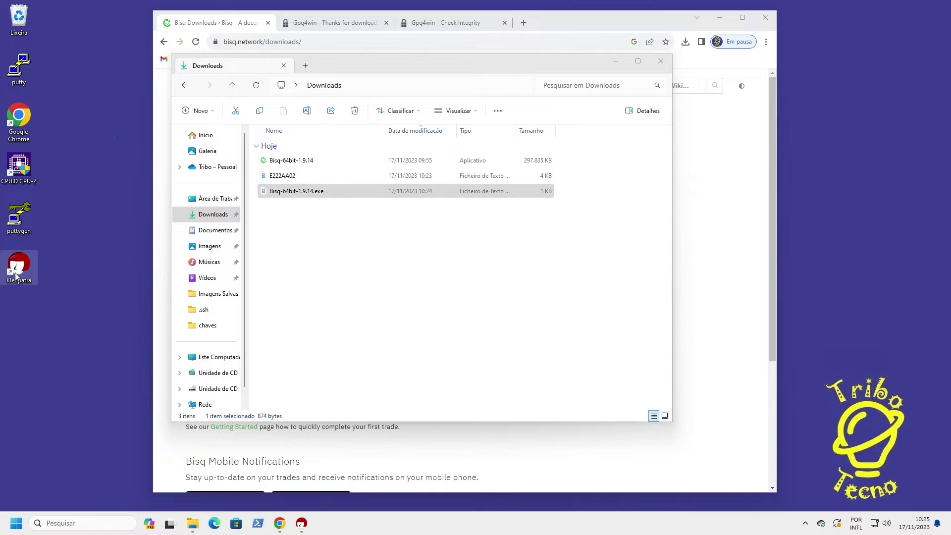
mouse_move(301, 523)
left_click(340, 487)
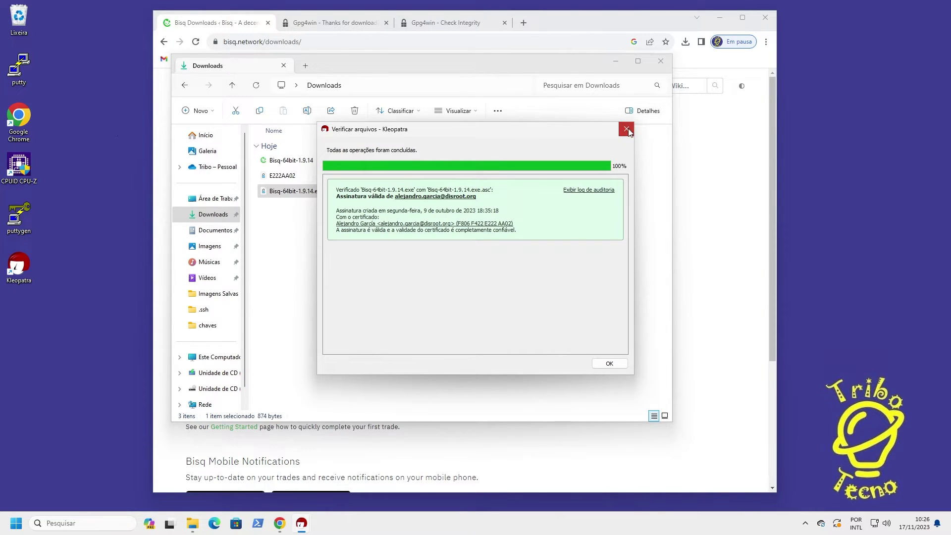
left_click(628, 131)
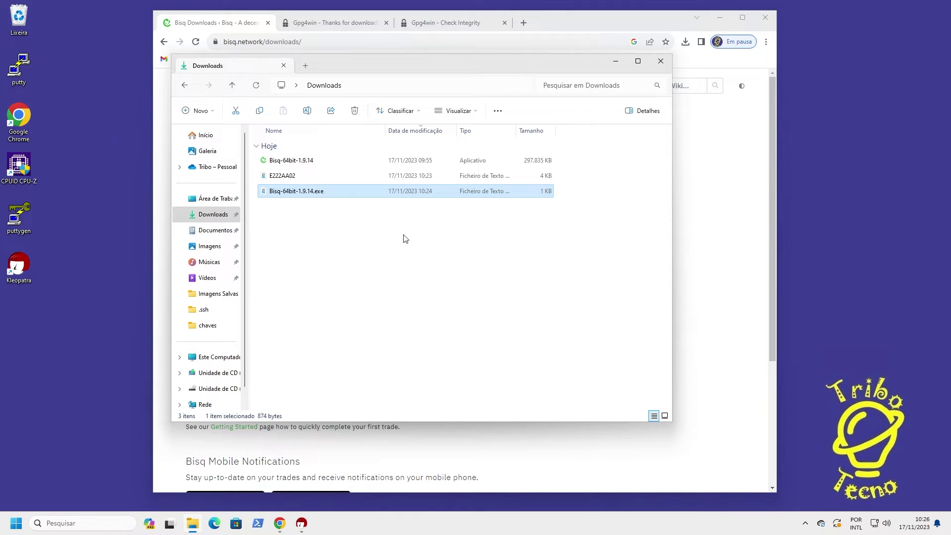
Run Bisq-64bit-1.9.14 past the SmartScreen warning and clear the desktop for the Setup wizard
double_click(307, 162)
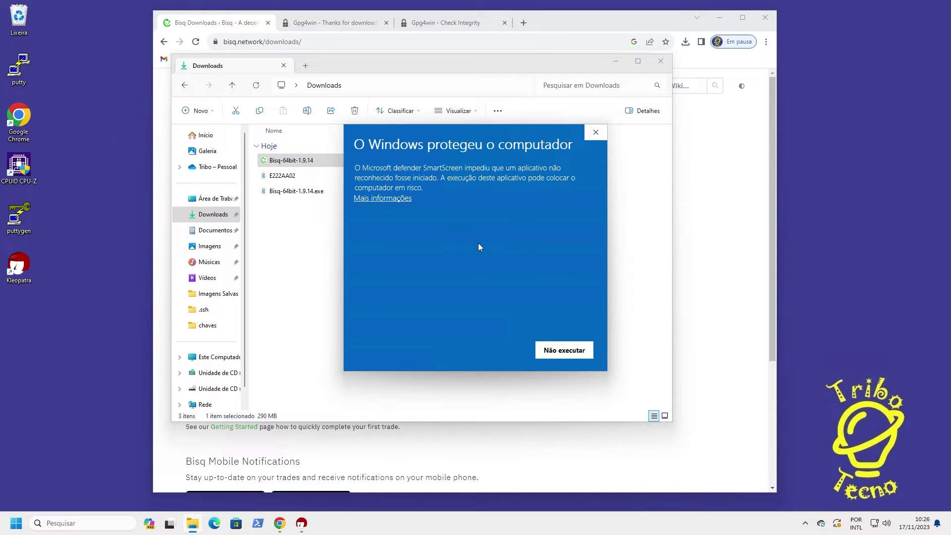
left_click(391, 199)
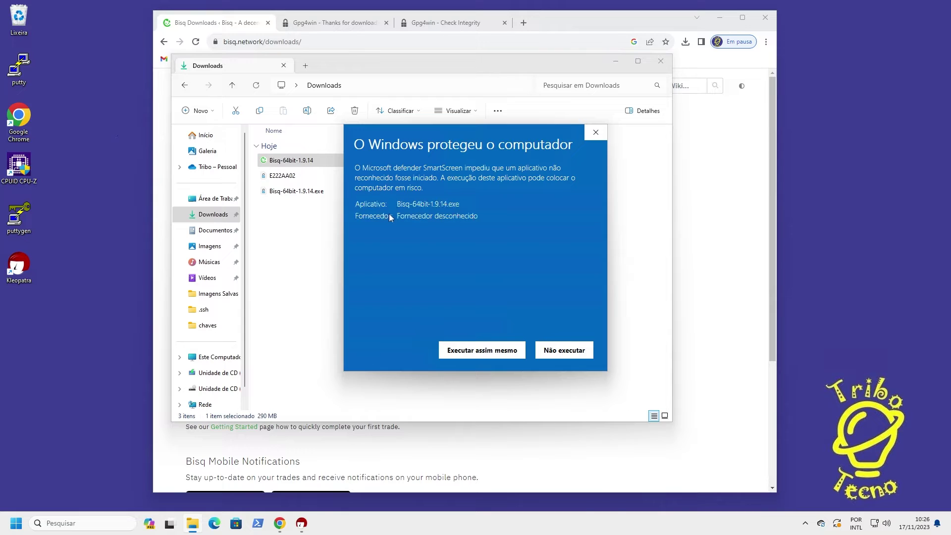
left_click(478, 353)
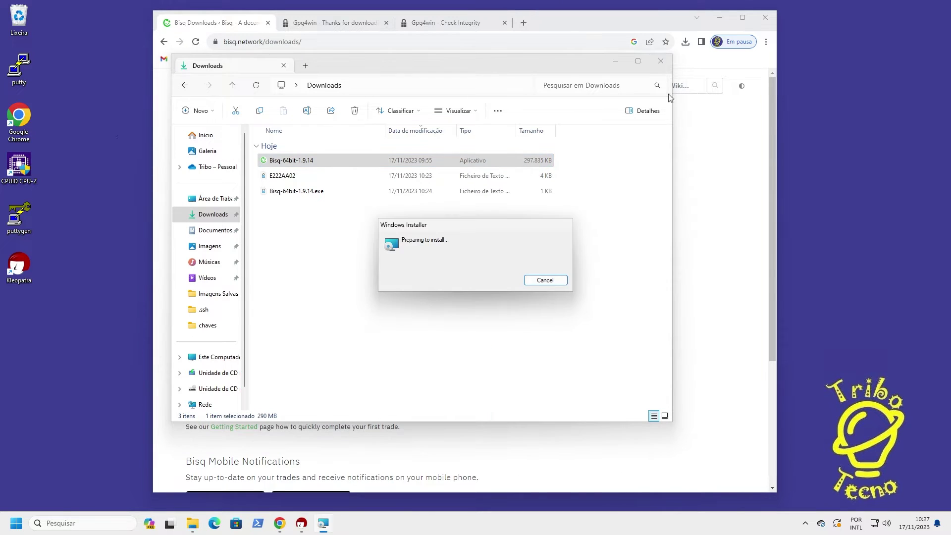
left_click(616, 63)
key("super+d")
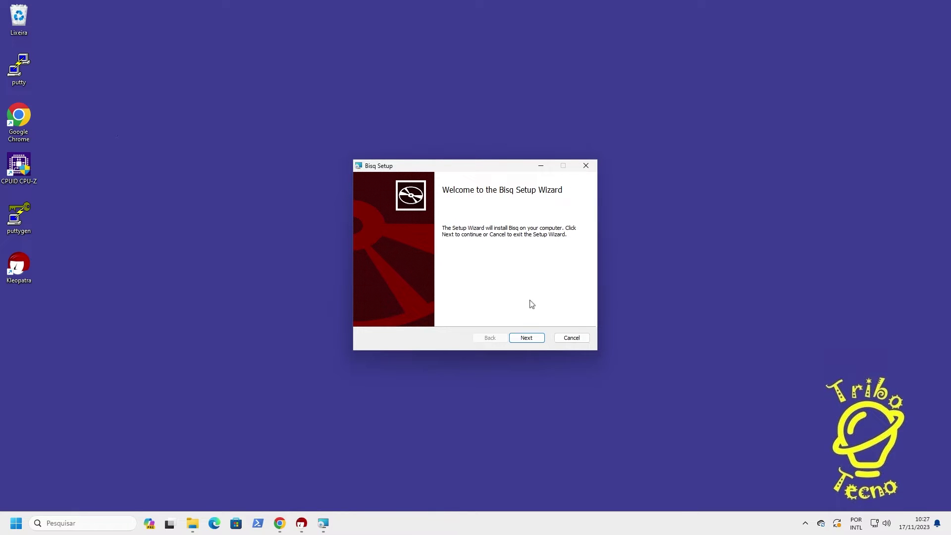
Install Bisq into the default folder and finish the setup wizard
left_click(527, 342)
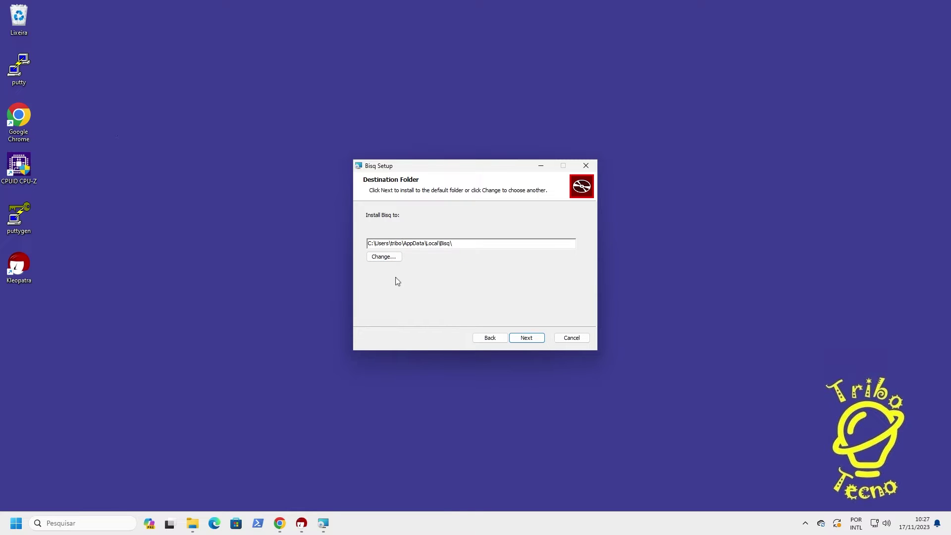
left_click(524, 342)
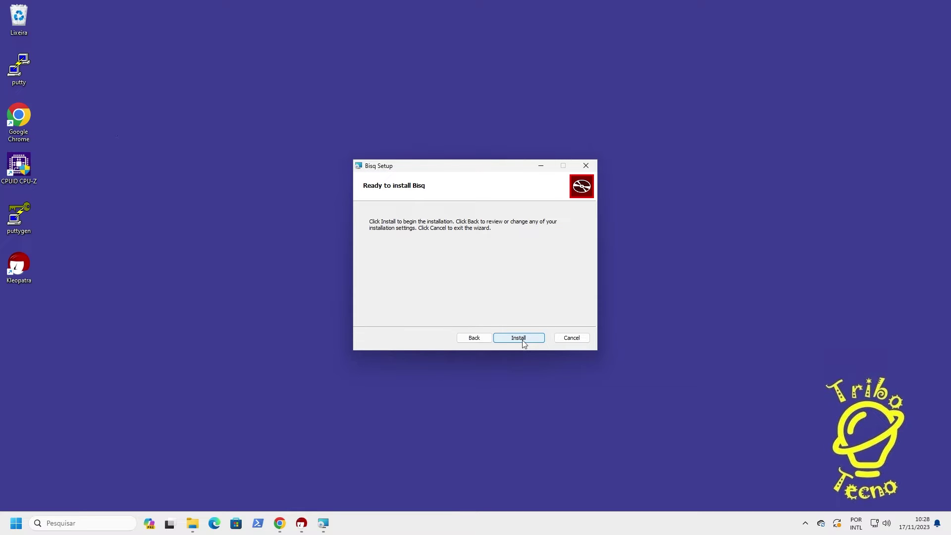
left_click(524, 343)
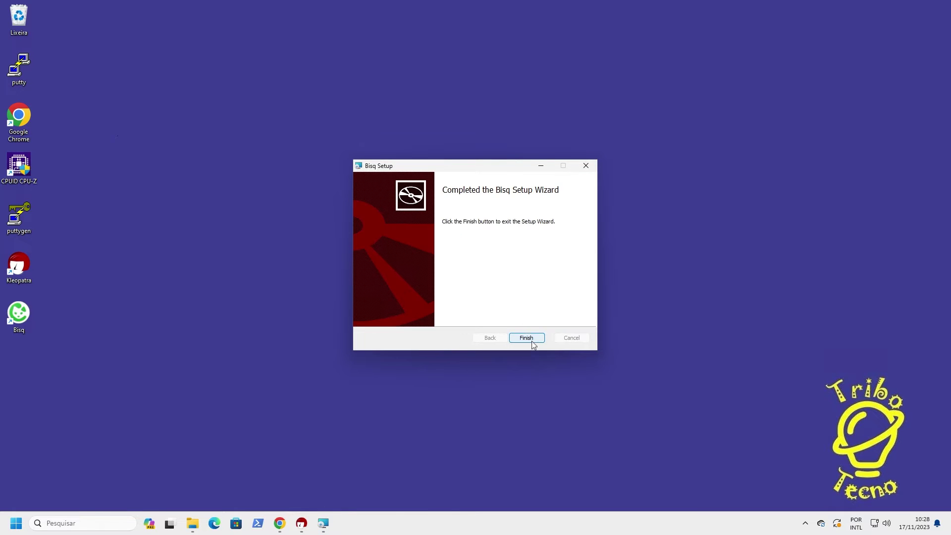
left_click(532, 341)
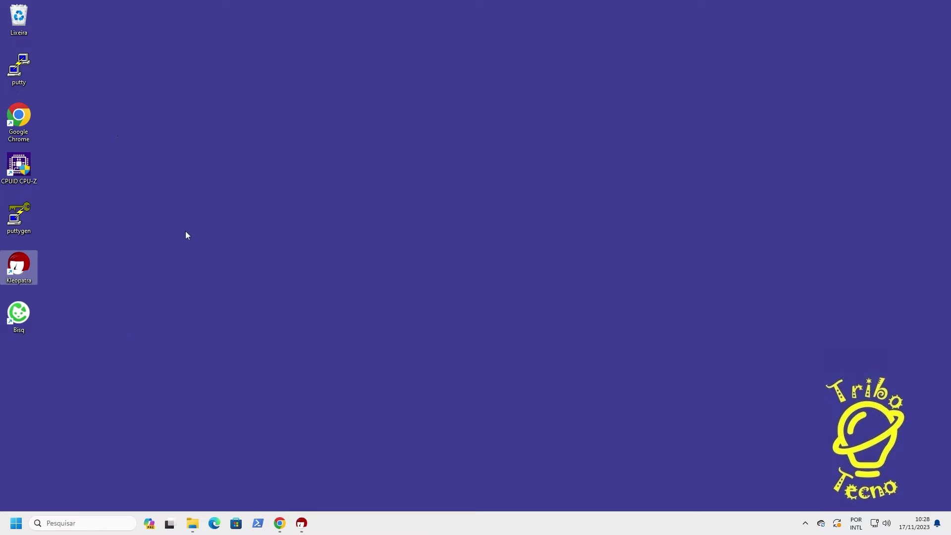
Launch Bisq from the desktop shortcut, accept the user agreement and allow firewall access
double_click(18, 317)
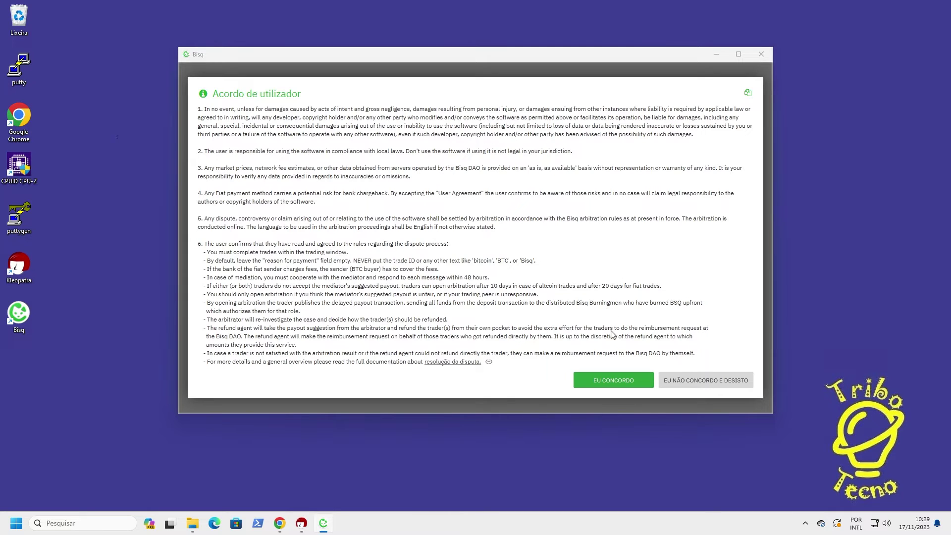
left_click(609, 382)
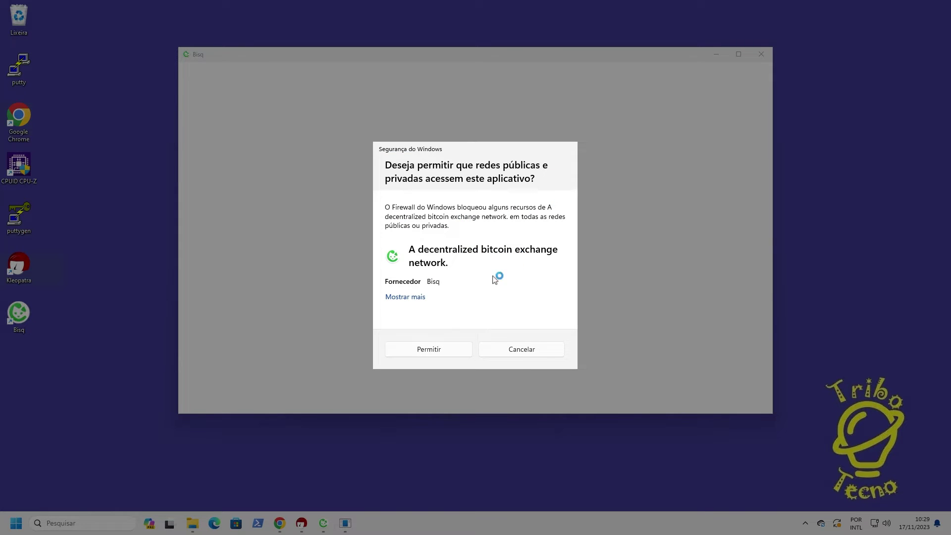
left_click(427, 351)
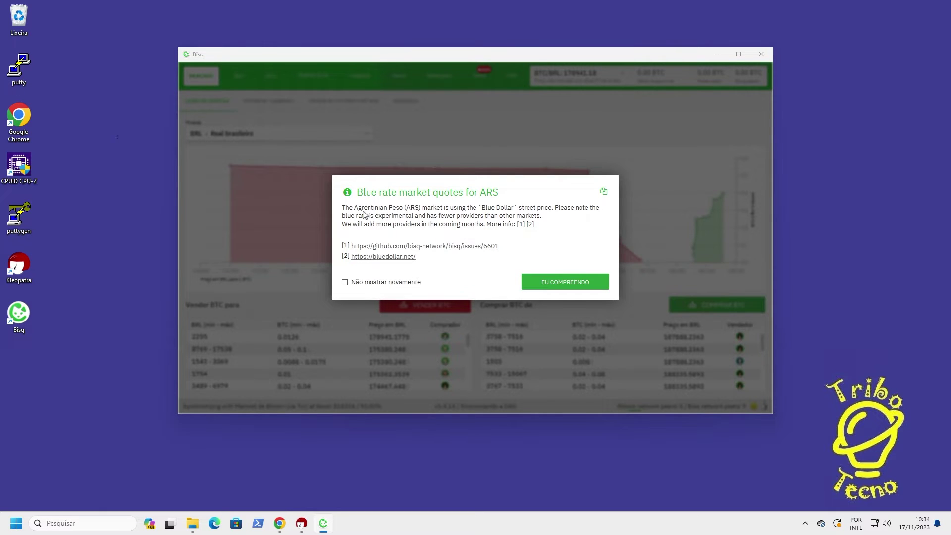
Dismiss the ARS blue-rate notice, enlarge the Bisq window, and open the Conta section
left_click(565, 285)
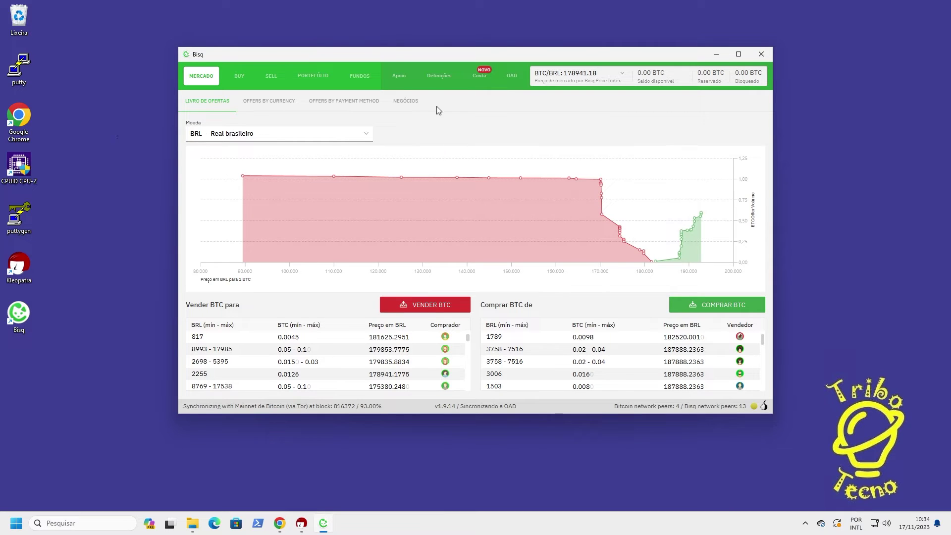
left_click_drag(395, 53, 312, 29)
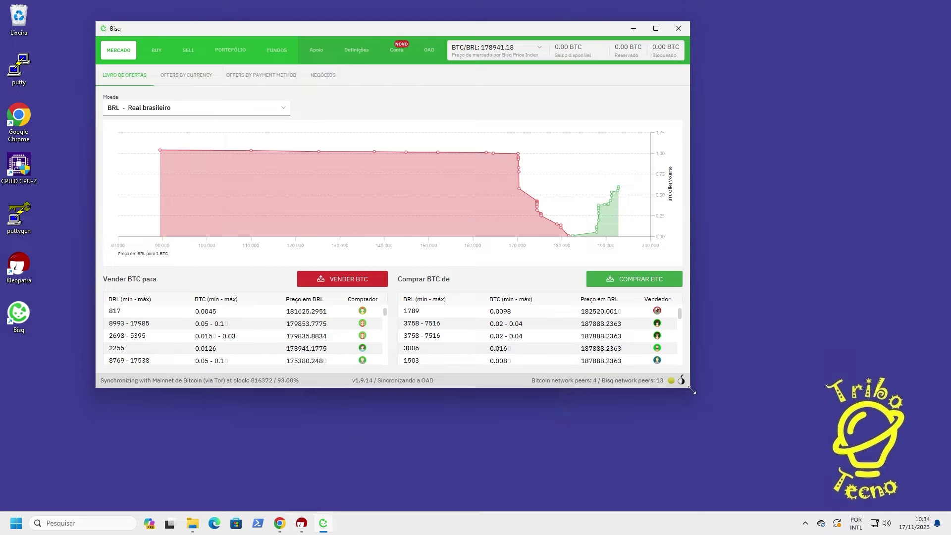
left_click_drag(692, 391, 857, 453)
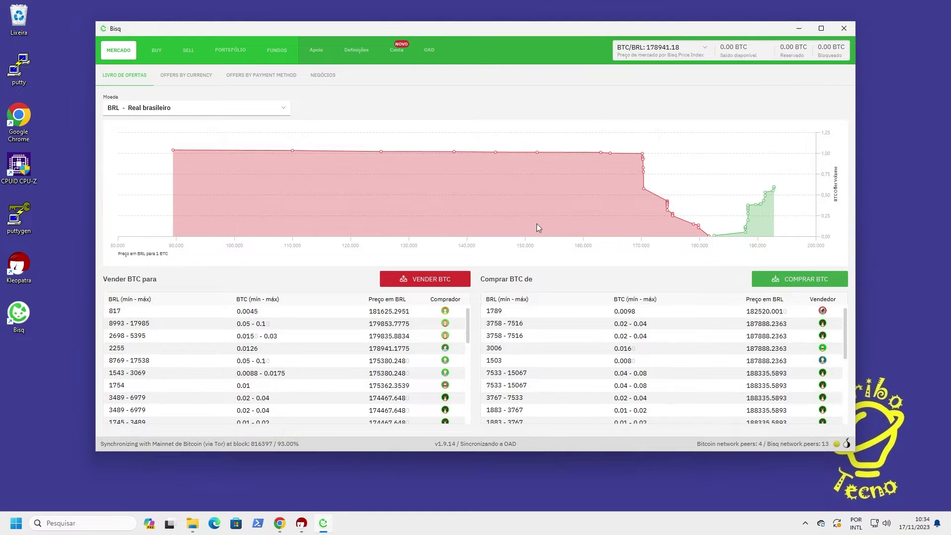
left_click(400, 55)
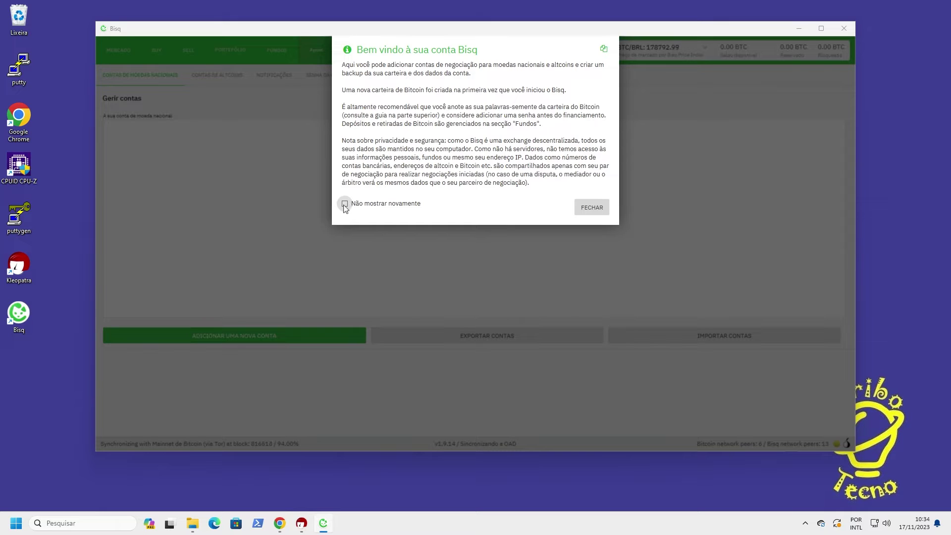
Dismiss the welcome message and start a new national-currency account using Pix
left_click(593, 208)
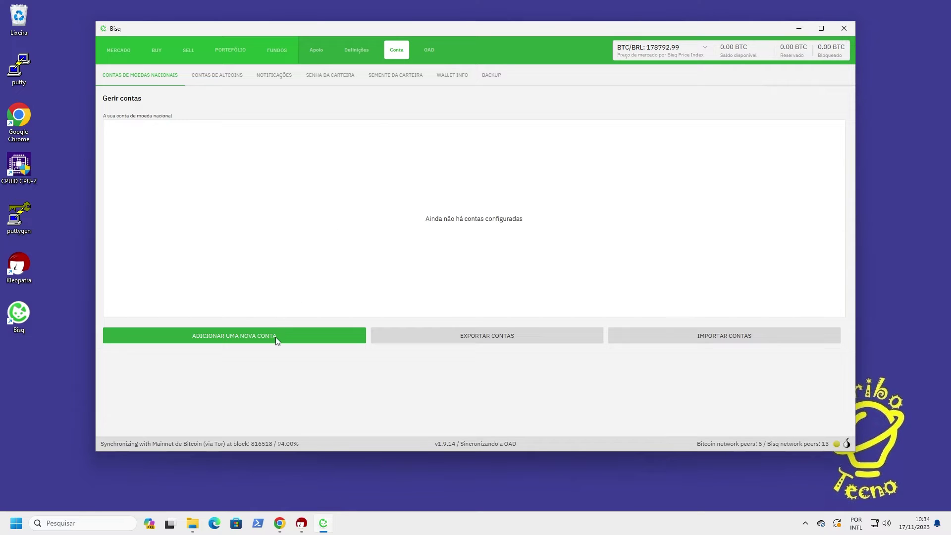
left_click(218, 337)
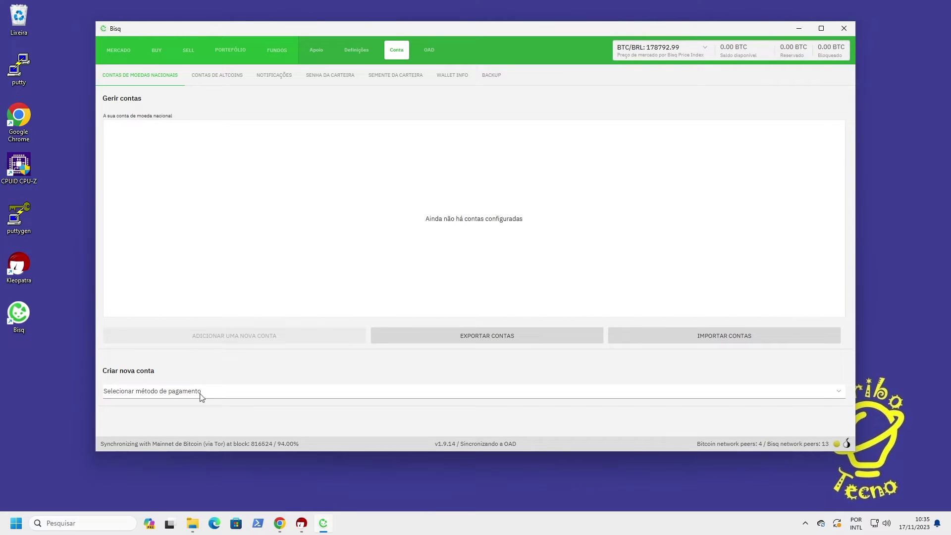
left_click(845, 393)
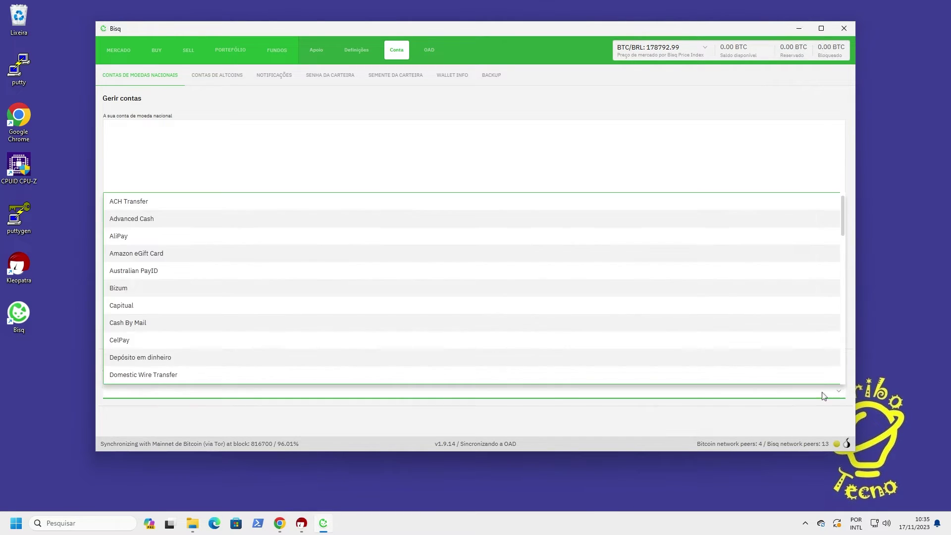
scroll(131, 287, "down", 3)
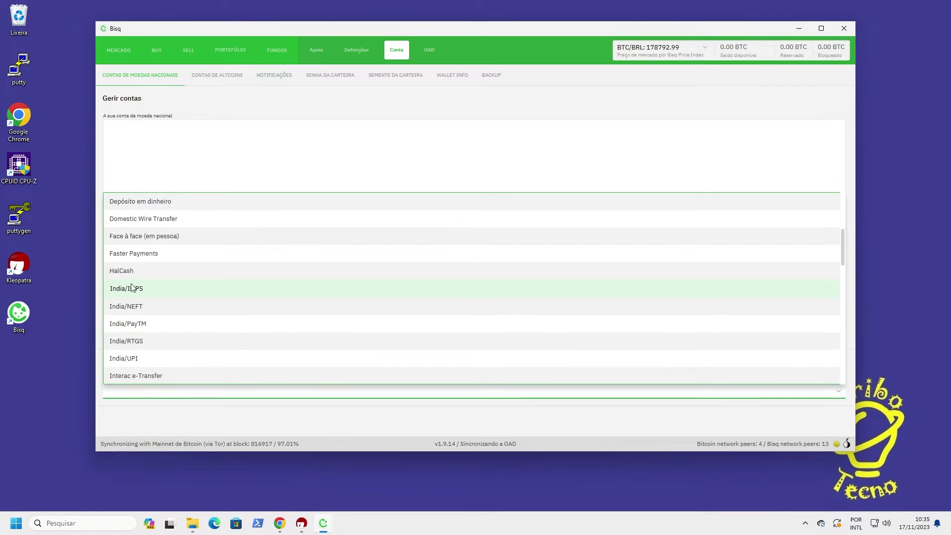
scroll(132, 287, "down", 6)
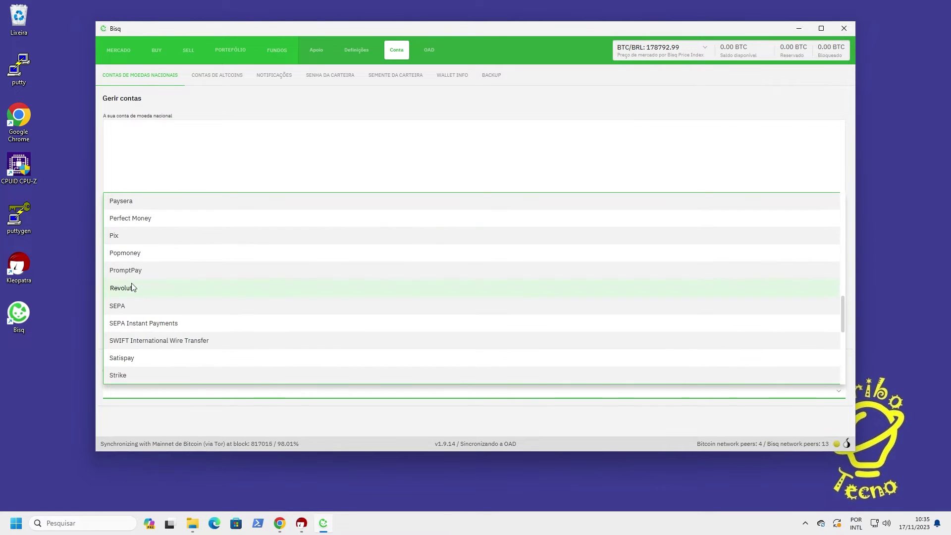
left_click(128, 236)
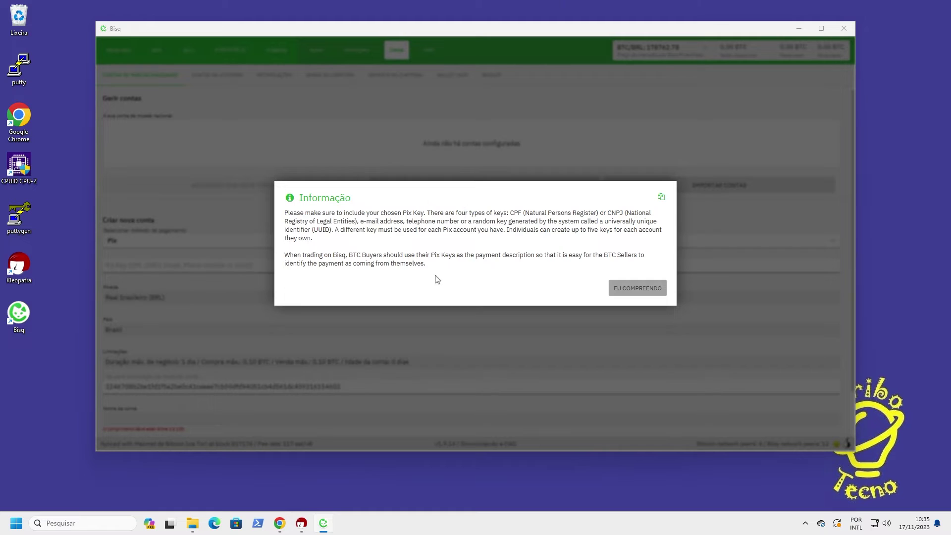
Acknowledge the Pix key notice and enter the account's e-mail address as the Pix key
left_click(646, 289)
scroll(208, 383, "down", 2)
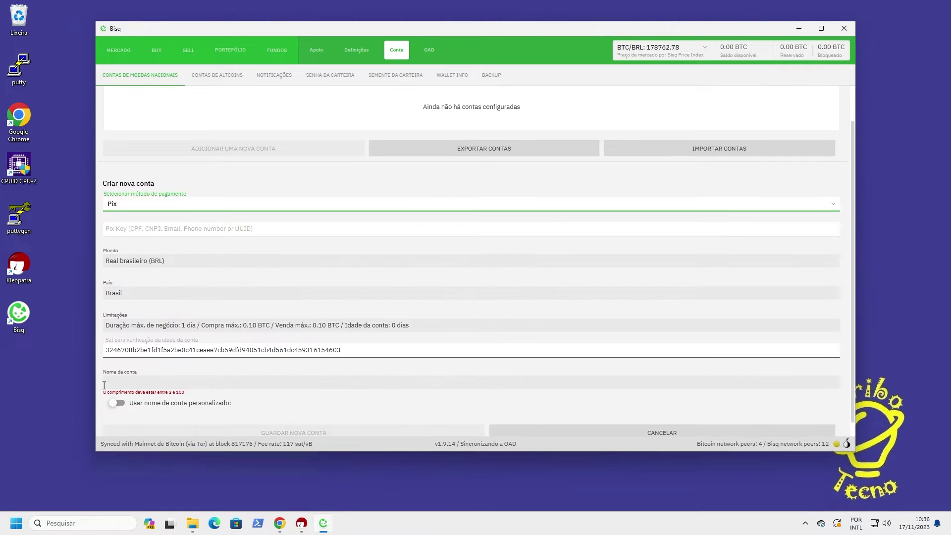
left_click(128, 219)
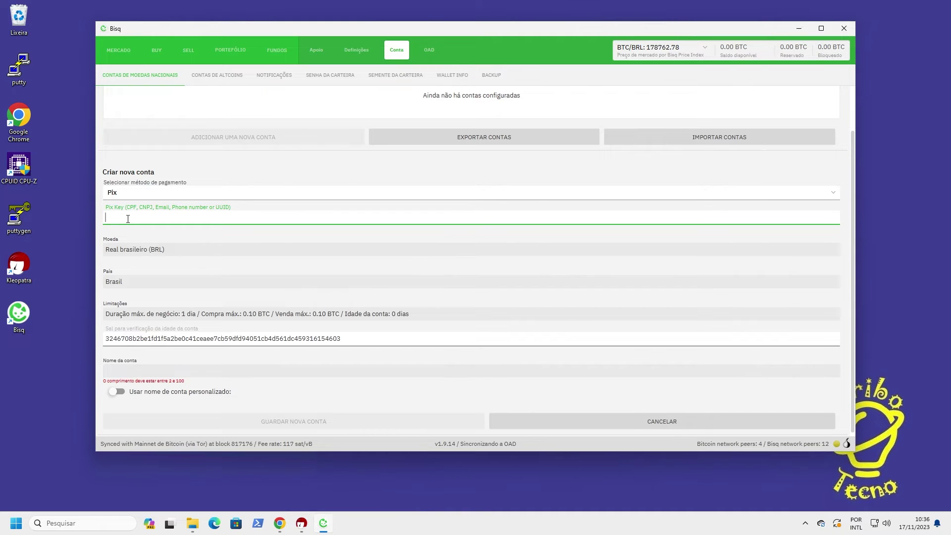
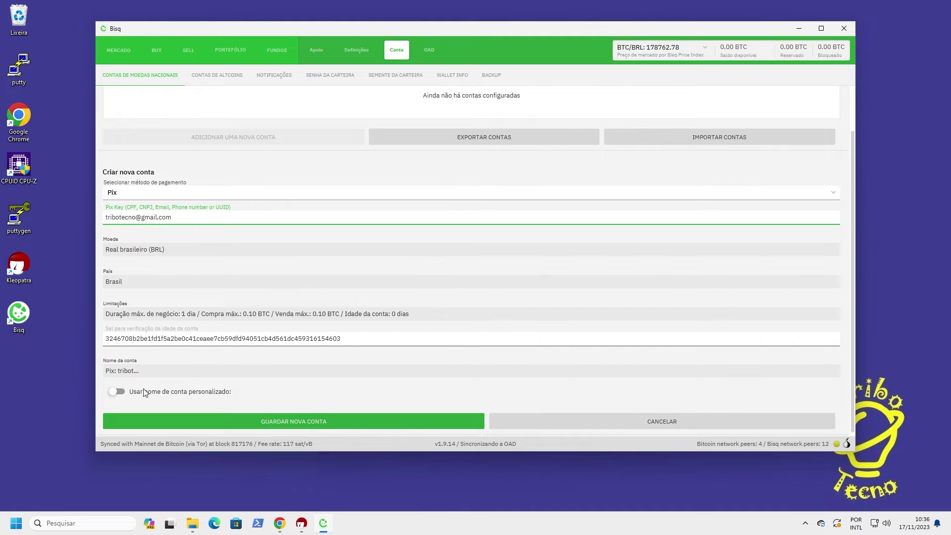
Give the account the custom name 'Nubank' and save the new Pix account
left_click(119, 392)
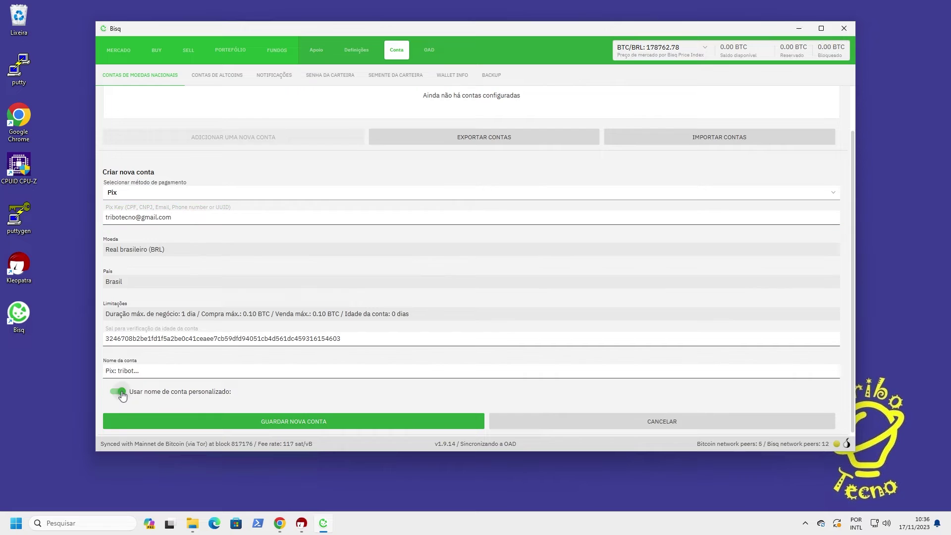
left_click(144, 371)
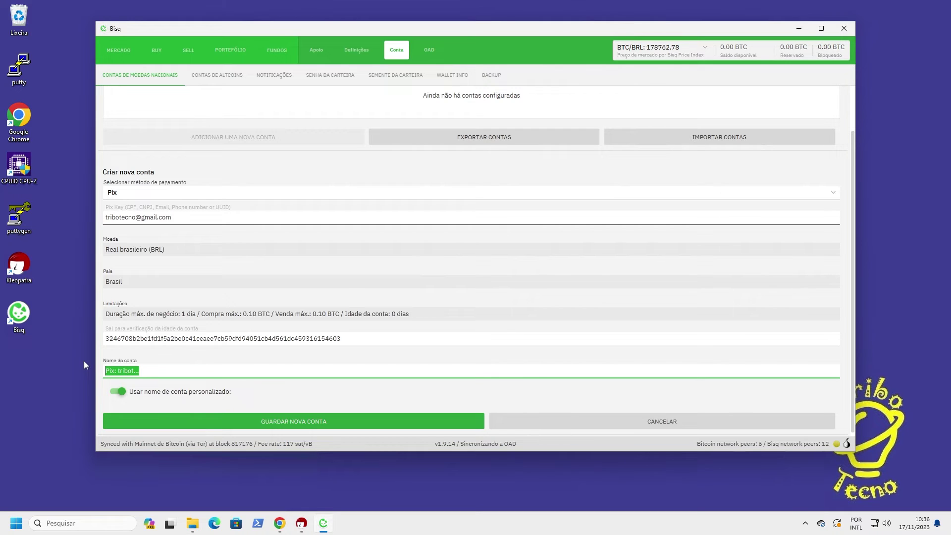
key("BackSpace")
type("Nubank")
left_click(294, 423)
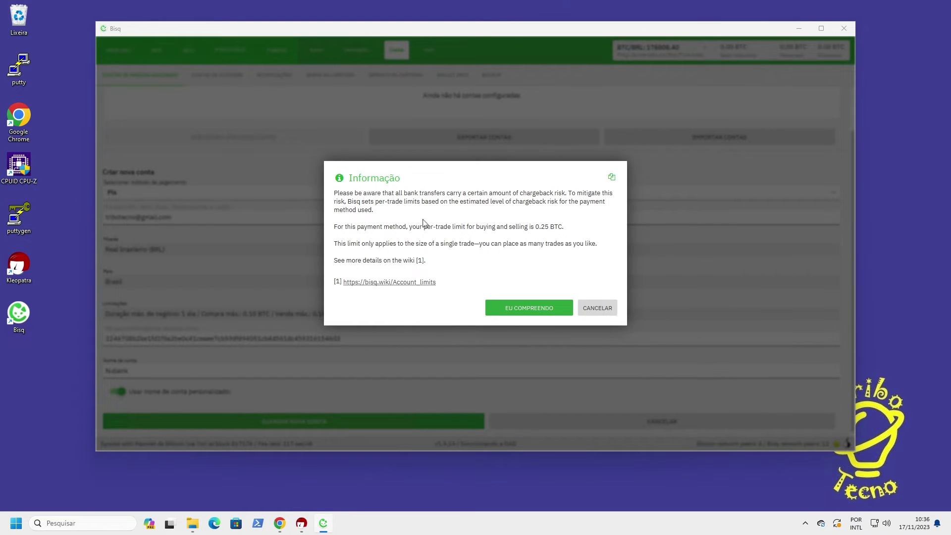
Acknowledge the per-trade limit and security notices, then go to the Semente da carteira page
left_click(526, 313)
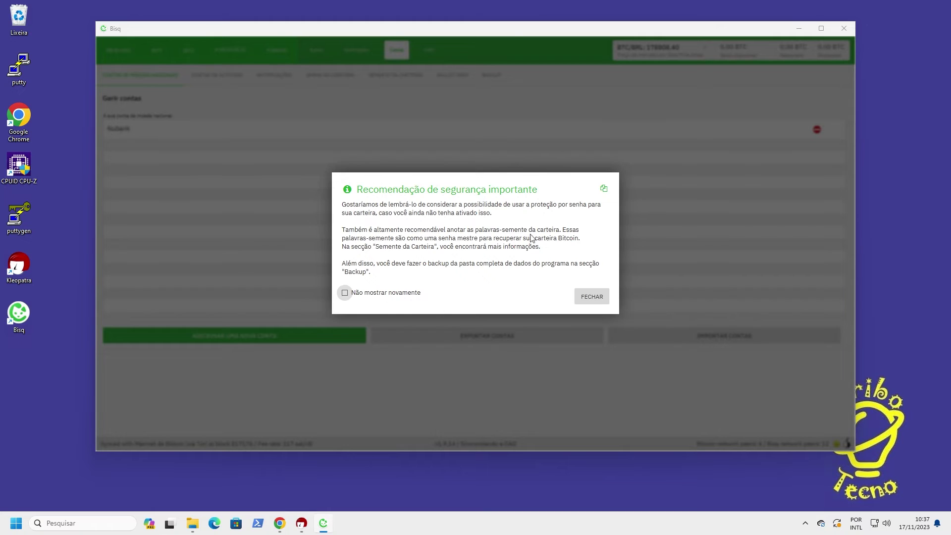
left_click(586, 303)
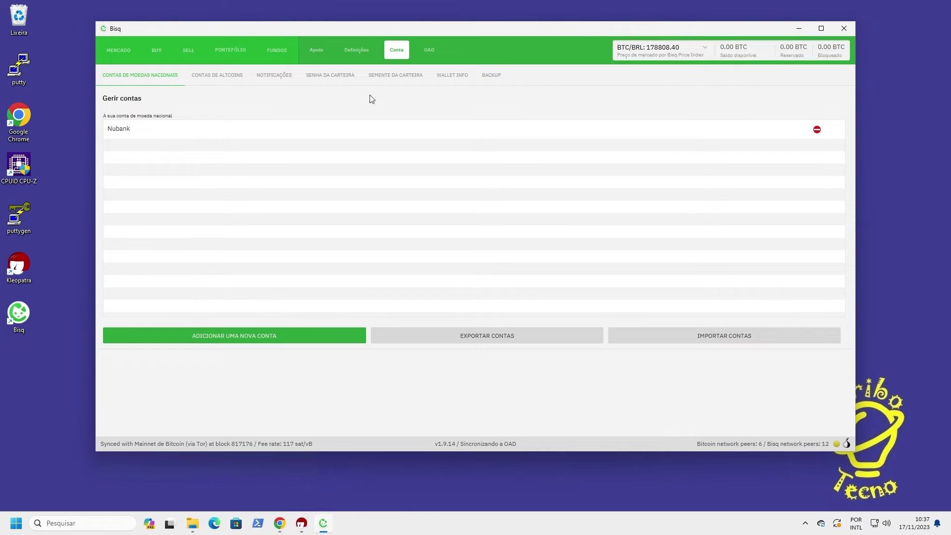
left_click(390, 76)
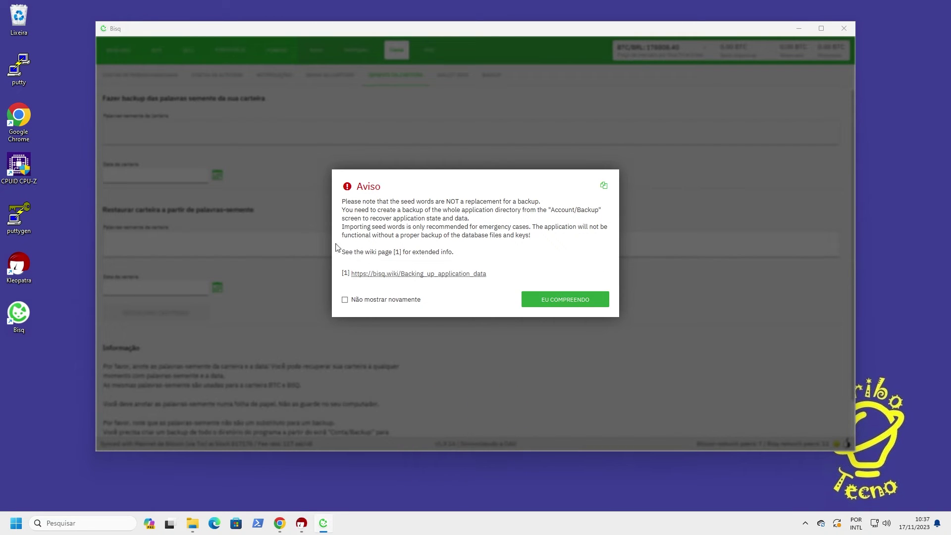
Acknowledge the backup warning and reveal the twelve seed words with wallet date 17/11/2023
left_click(570, 304)
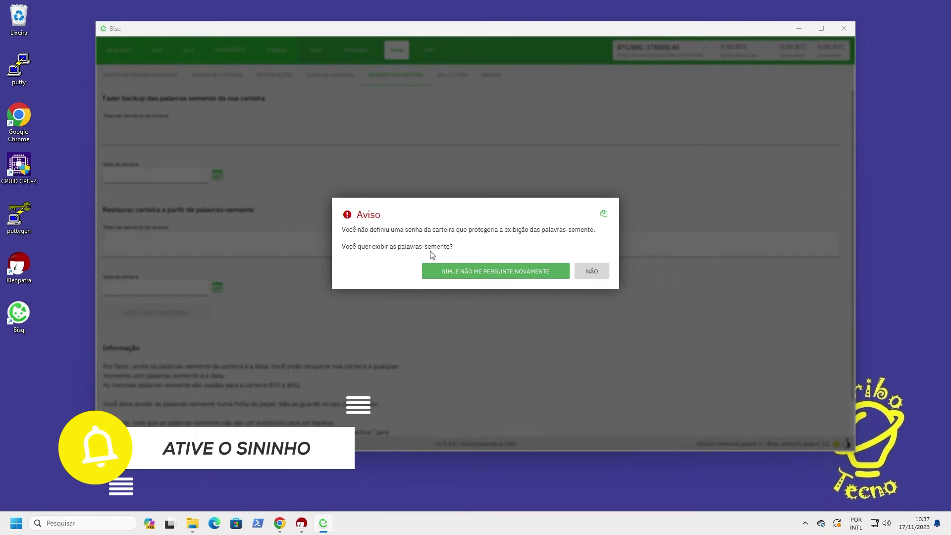
left_click(490, 272)
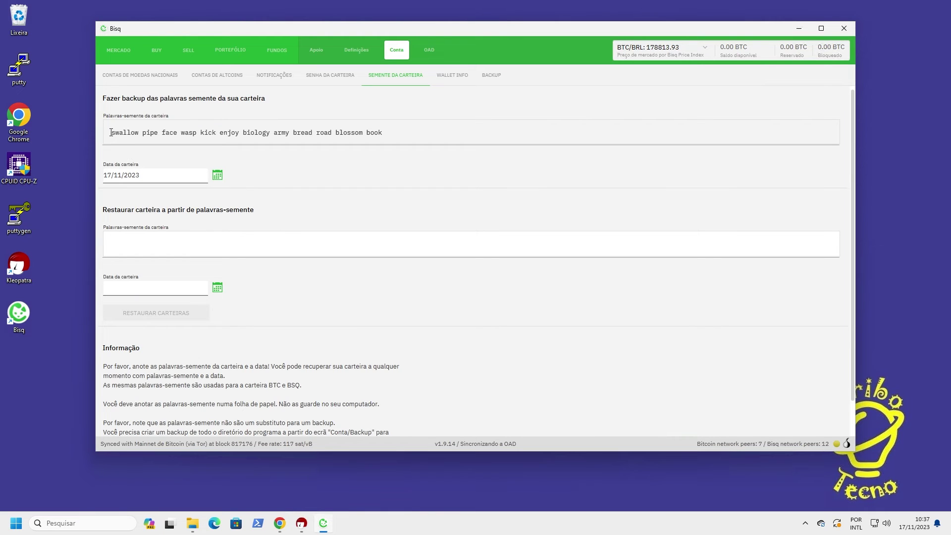
Select the seed words to note them down, then go to the Senha da carteira page
left_click_drag(111, 132, 393, 132)
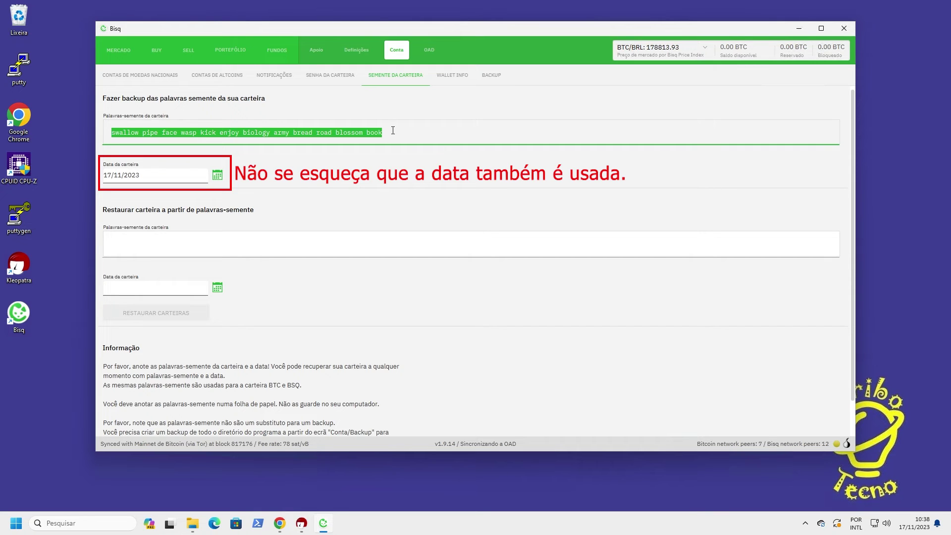
left_click(320, 79)
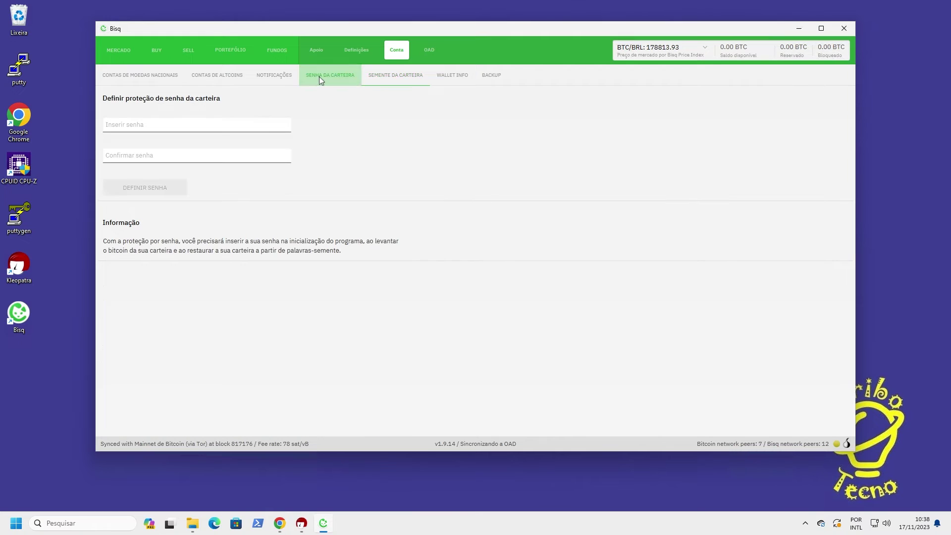
Enter and confirm a new wallet password, encrypt the wallet, and dismiss the confirmation
left_click(158, 124)
type("•")
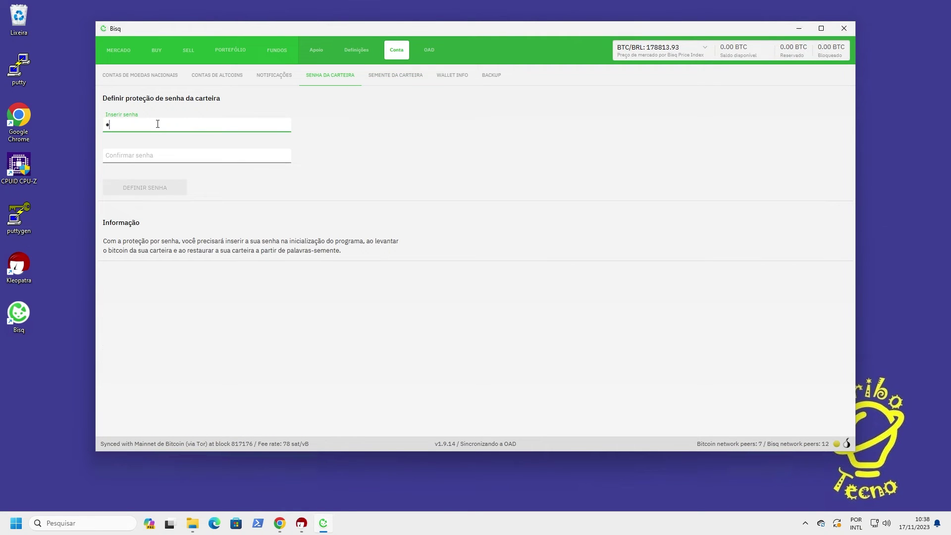
type("•••••••••••")
left_click(148, 160)
type("••••••••••")
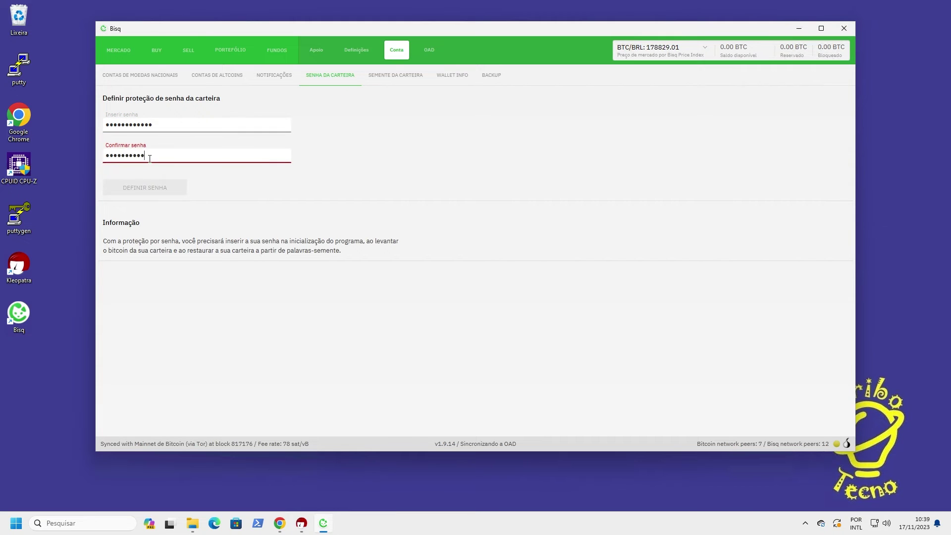
type("••")
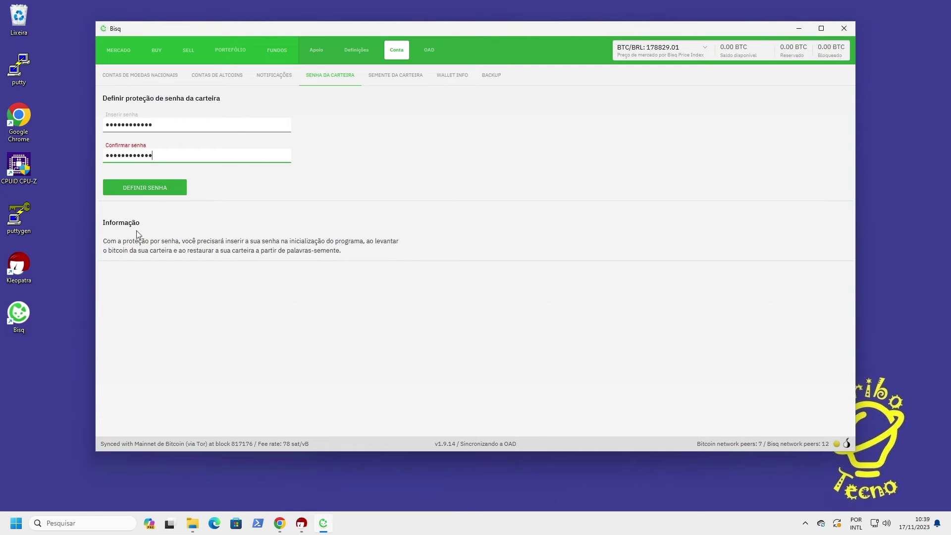
left_click(153, 191)
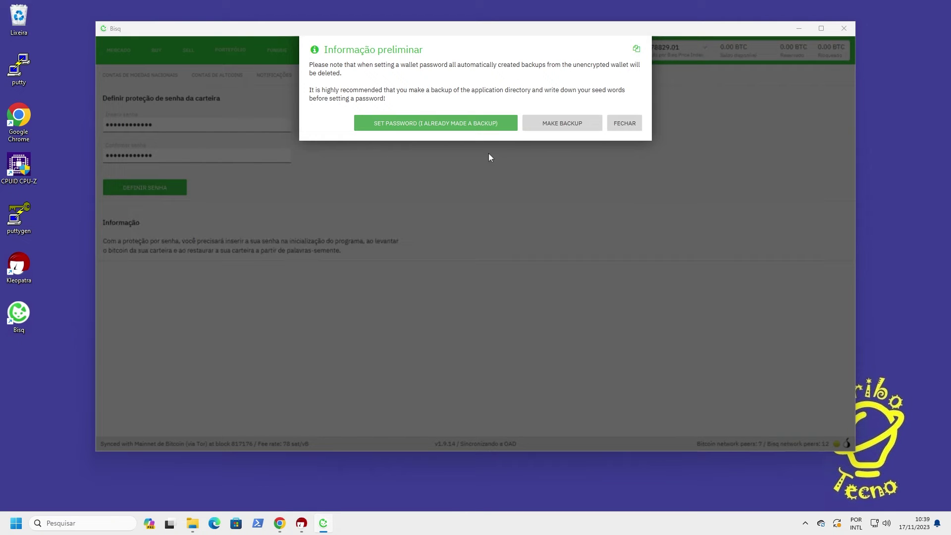
left_click(422, 125)
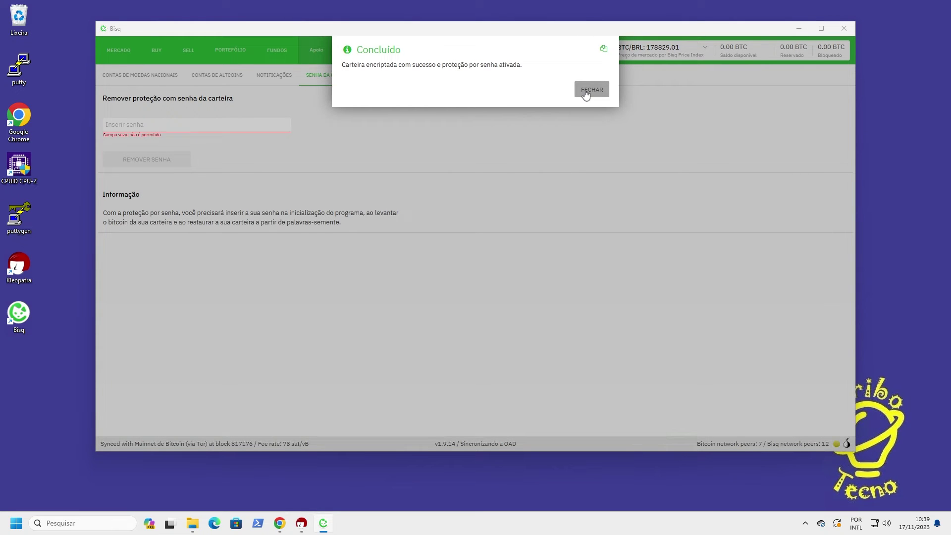
left_click(586, 94)
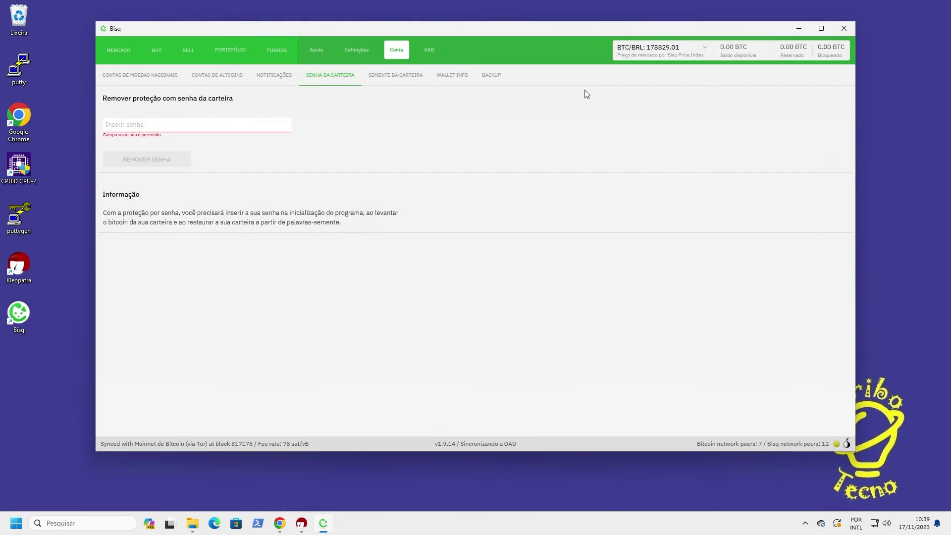
Set a new 'bisq' folder in Documents as the backup location and back up the wallet
left_click(492, 76)
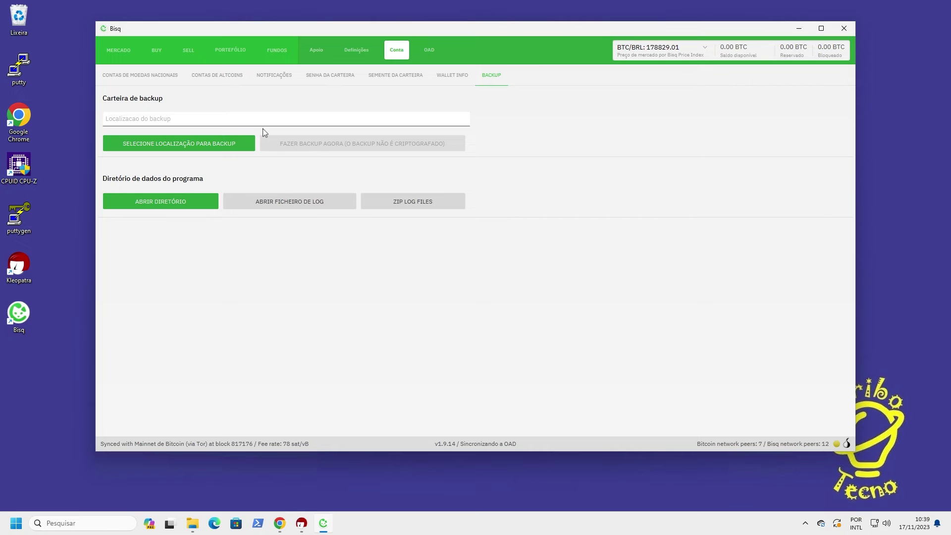
left_click(168, 147)
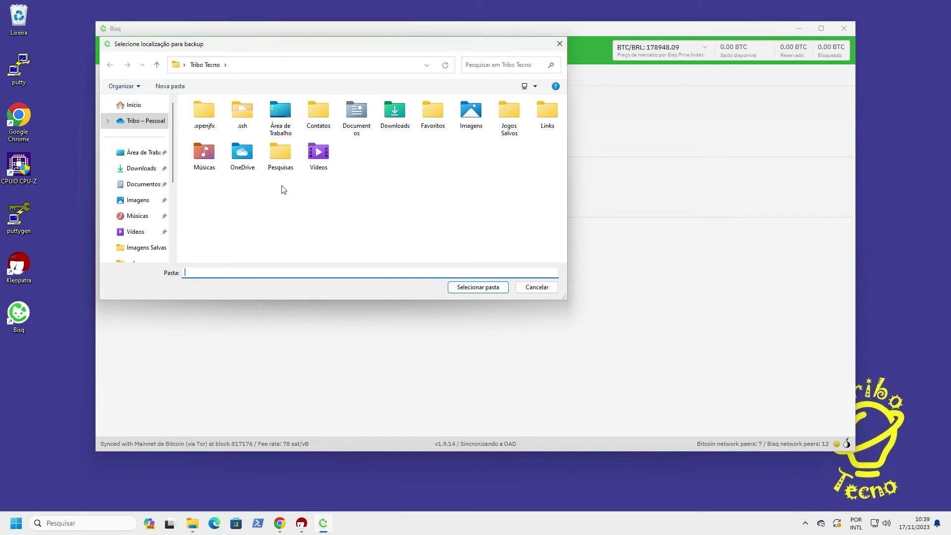
left_click(148, 185)
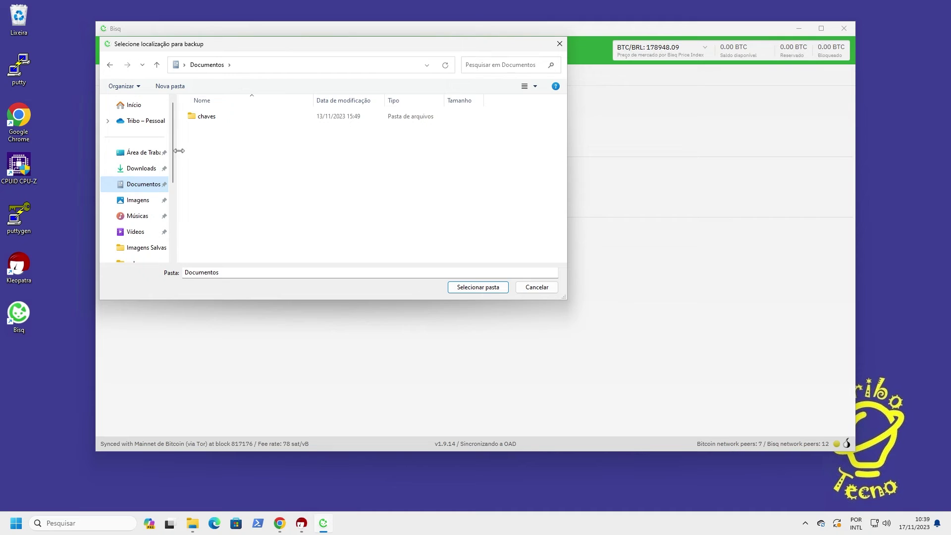
left_click(168, 89)
type("bisq")
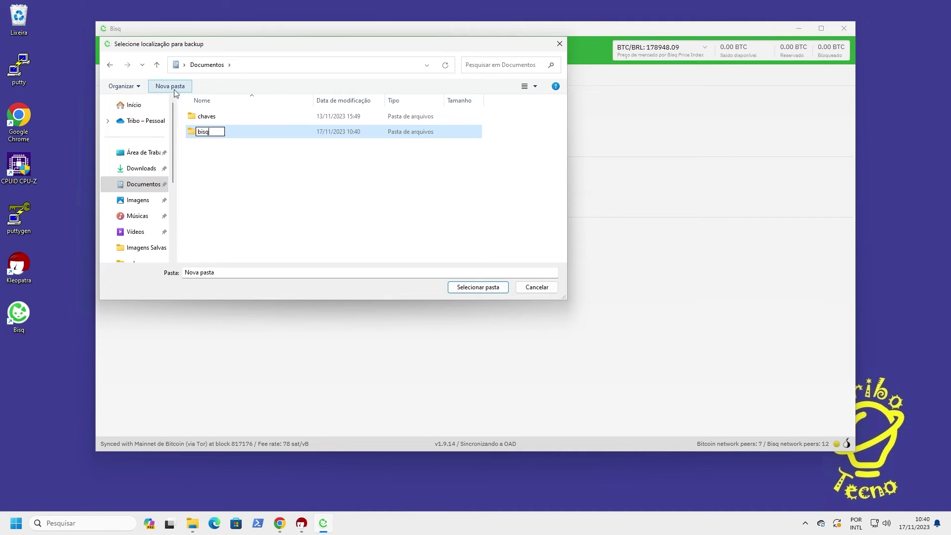
left_click(470, 289)
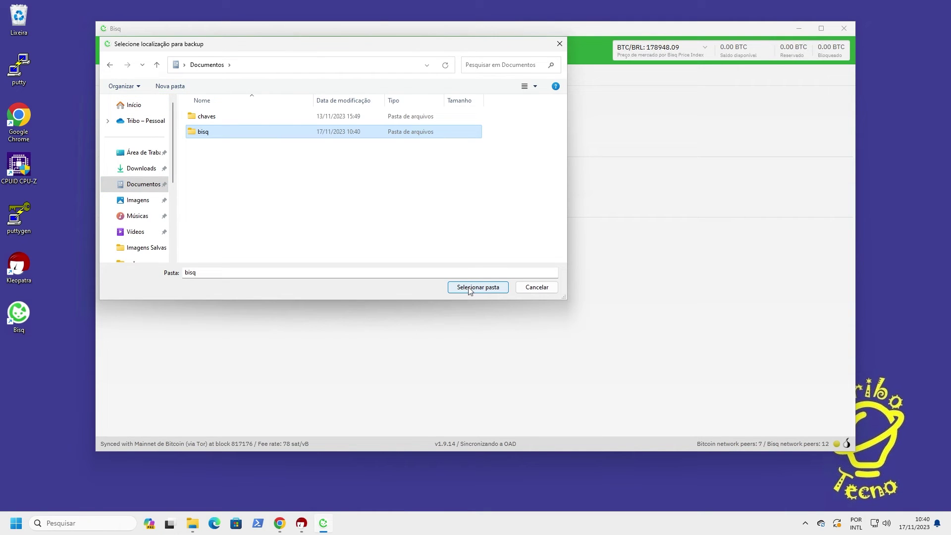
left_click(460, 291)
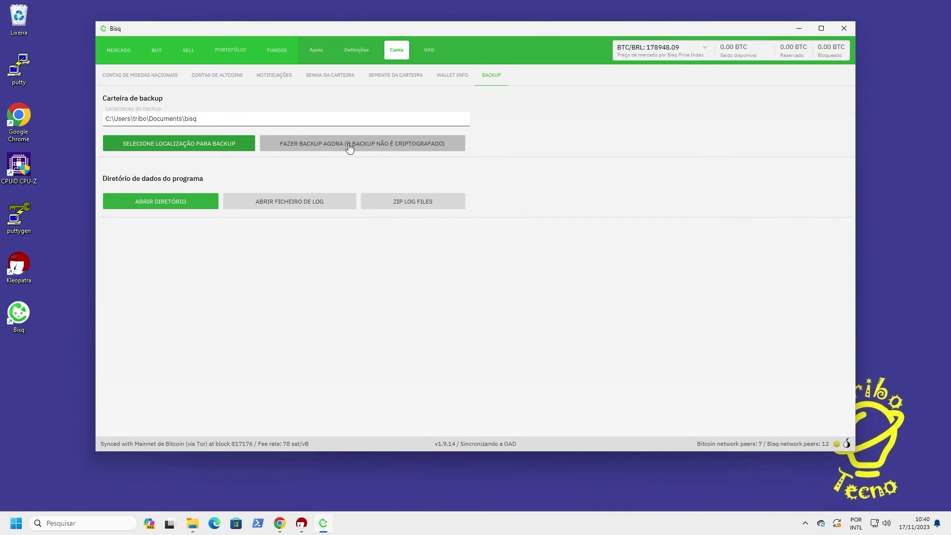
left_click(350, 146)
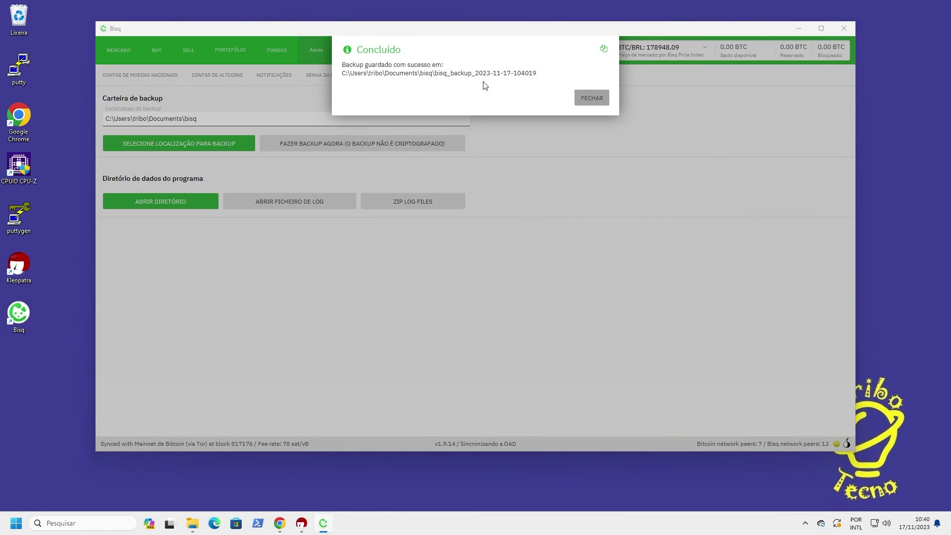
left_click(592, 97)
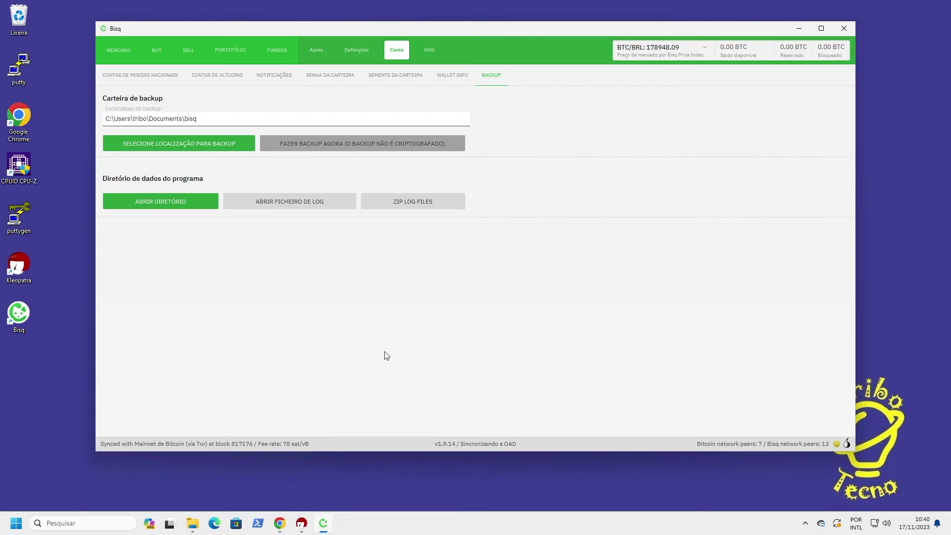
left_click(194, 525)
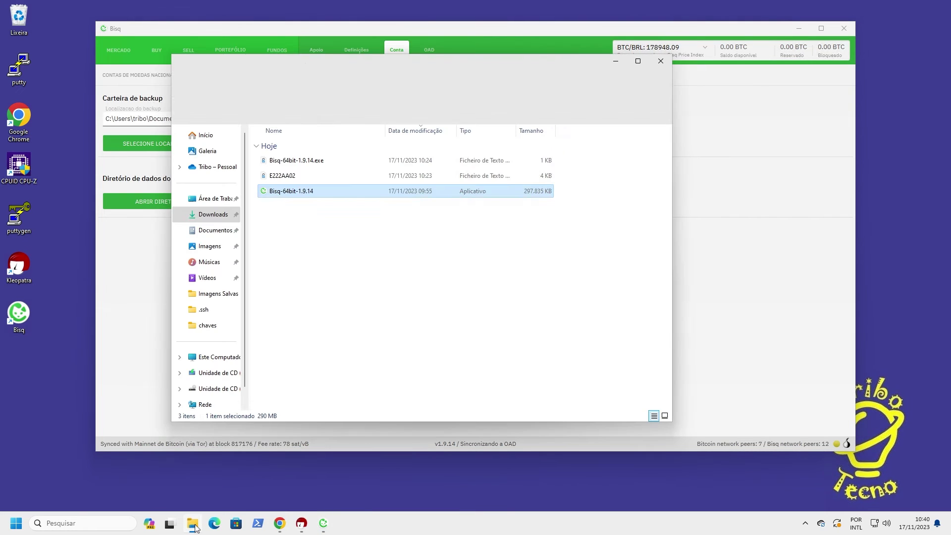
left_click(215, 231)
left_click(275, 148)
double_click(275, 147)
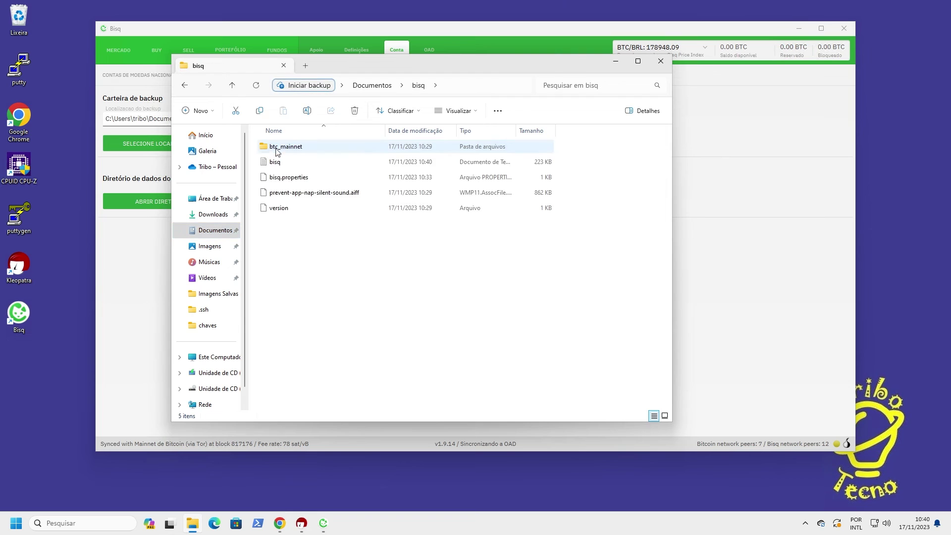
double_click(276, 147)
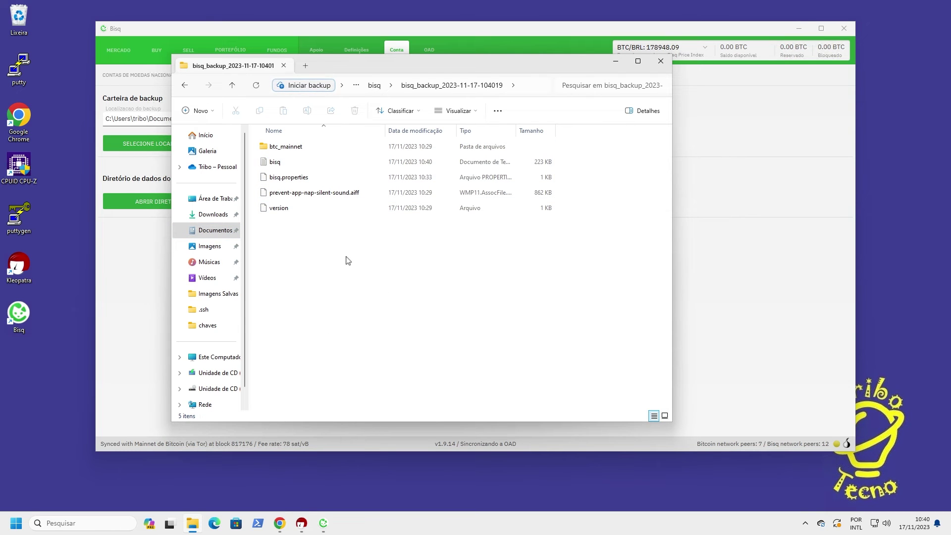
left_click(610, 64)
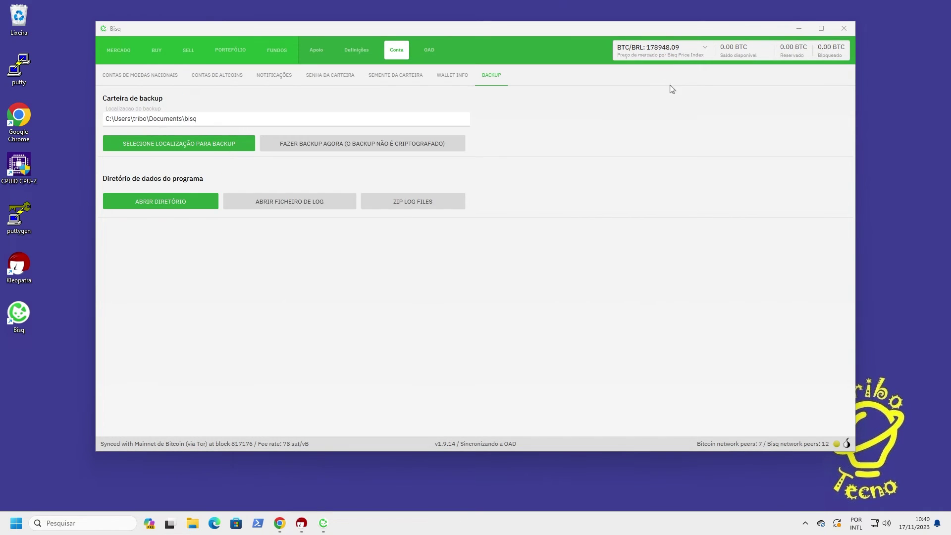
In Definições, accept the data-privacy notice and switch on Usar o modo escuro
left_click(359, 53)
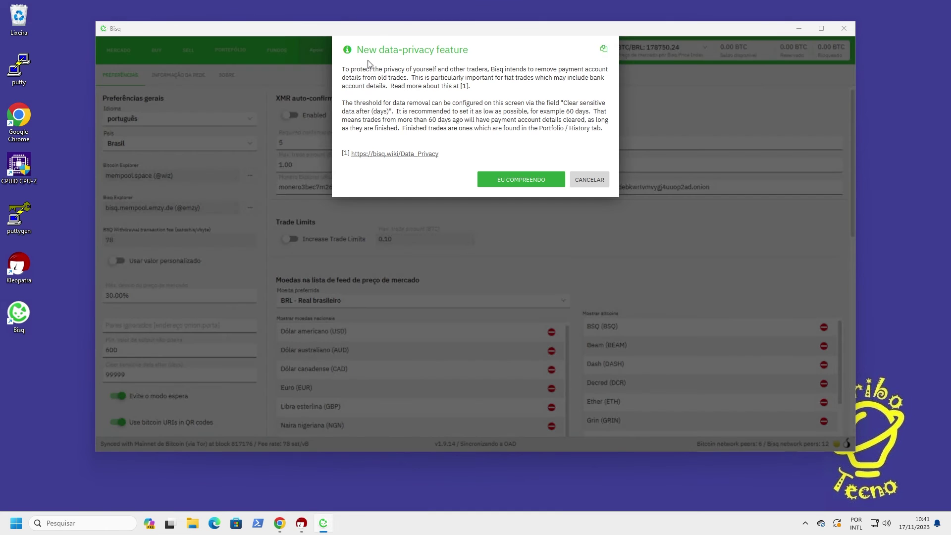
left_click(516, 181)
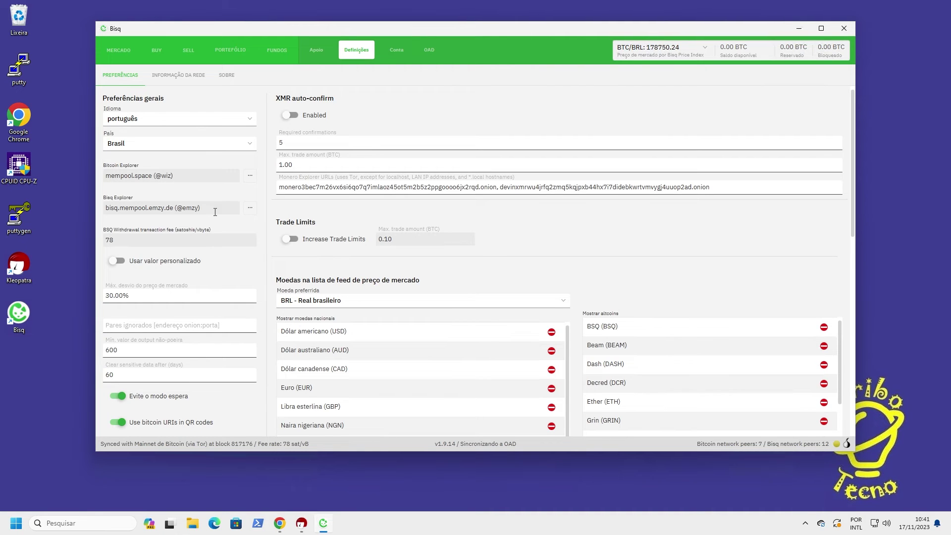
scroll(215, 212, "down", 5)
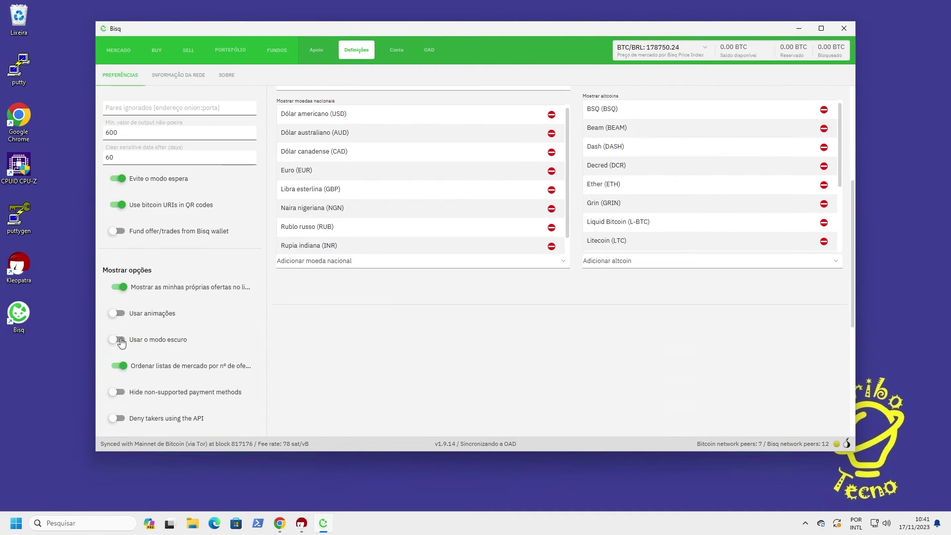
left_click(119, 340)
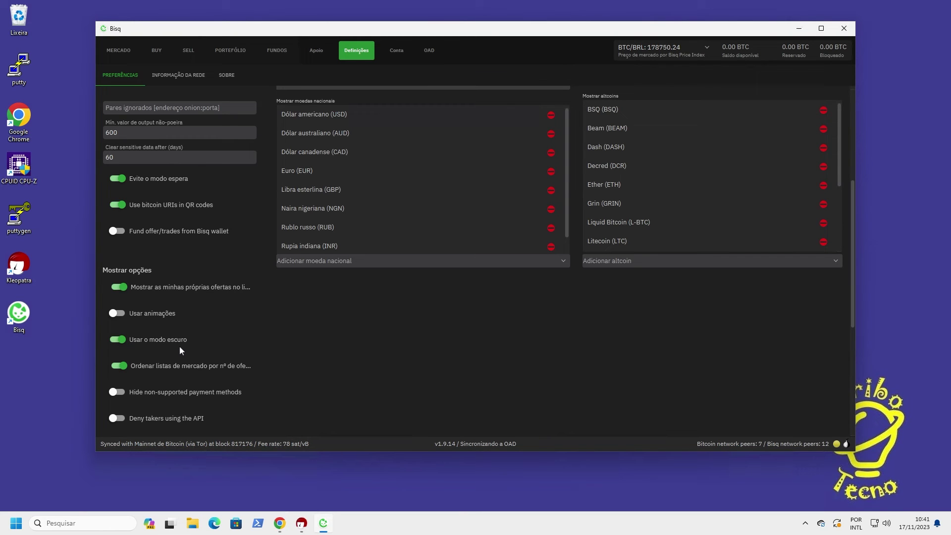
scroll(180, 351, "down", 2)
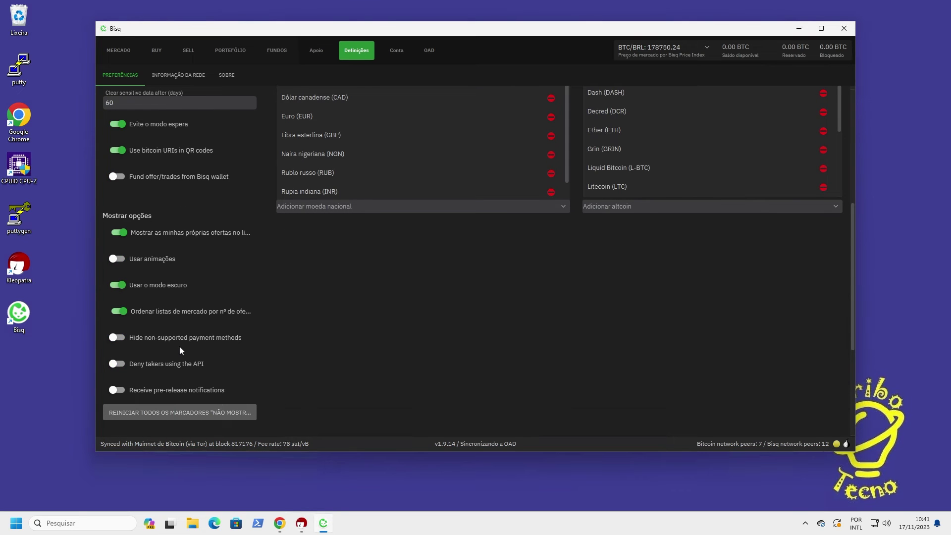
scroll(179, 351, "down", 7)
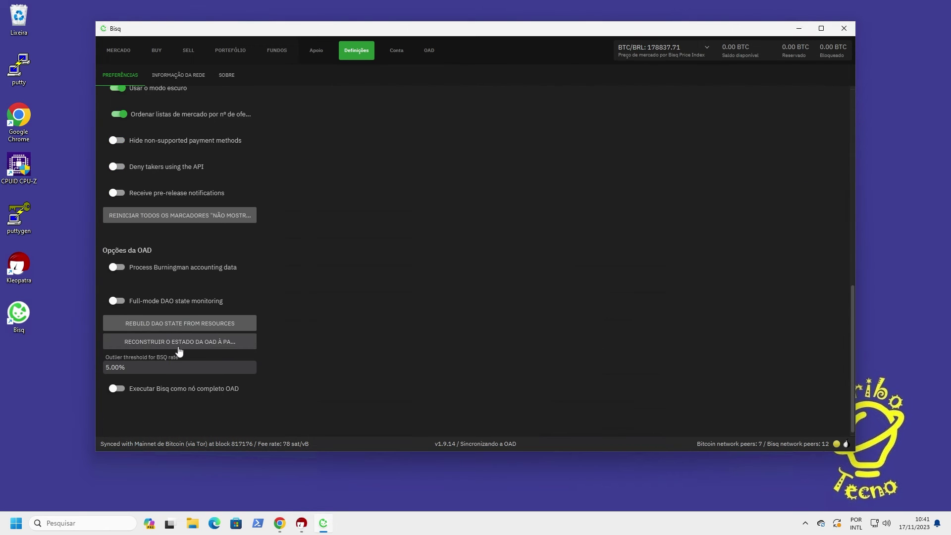
scroll(177, 345, "up", 12)
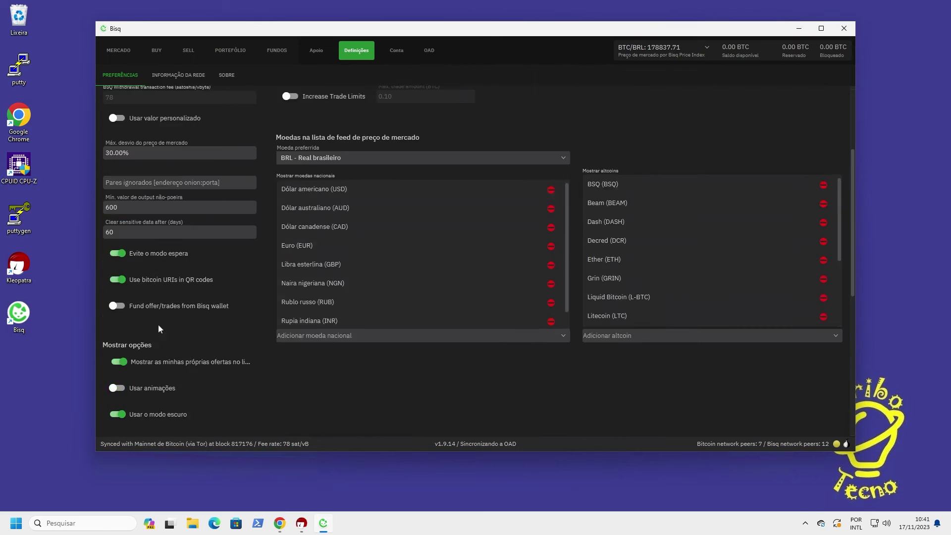
scroll(159, 327, "up", 5)
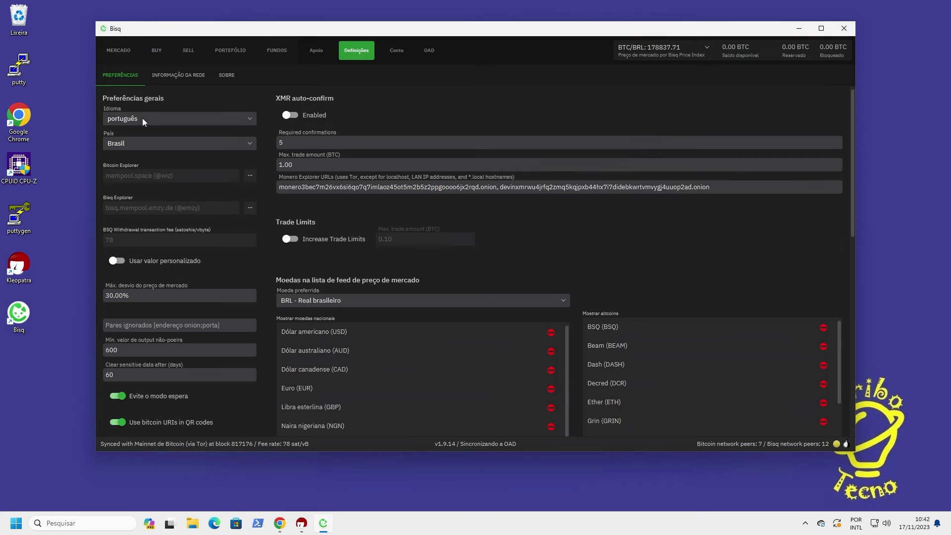
Review the INFORMAÇÃO DA REDE sub-tab, then show the SOBRE page with version 1.9.14
left_click(185, 79)
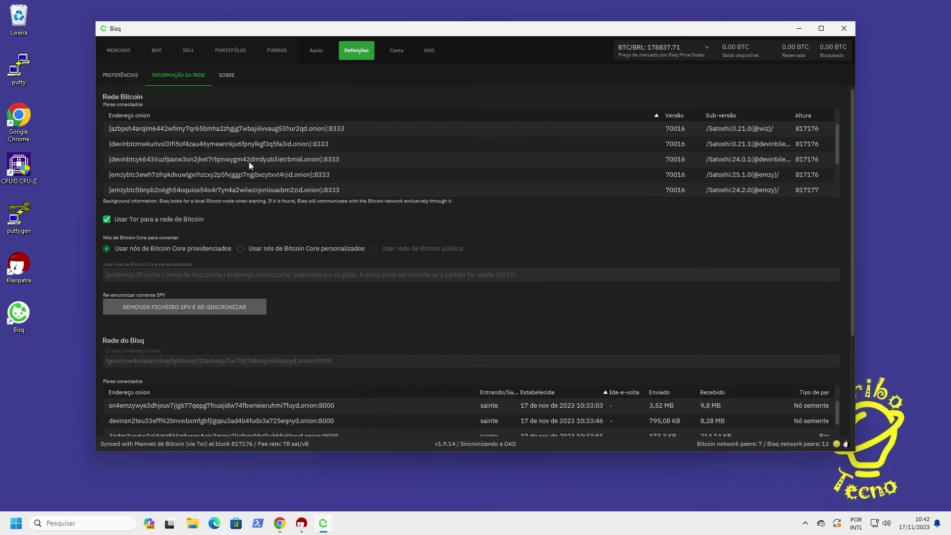
left_click(228, 75)
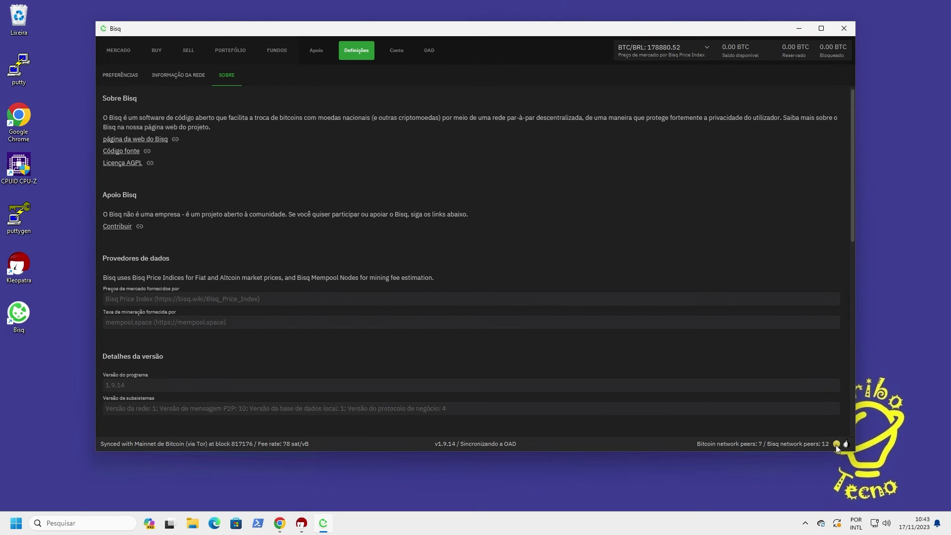
Check the Tor connection status, dismiss the Informação dialog, and show the MERCADO BRL offer book
left_click(837, 445)
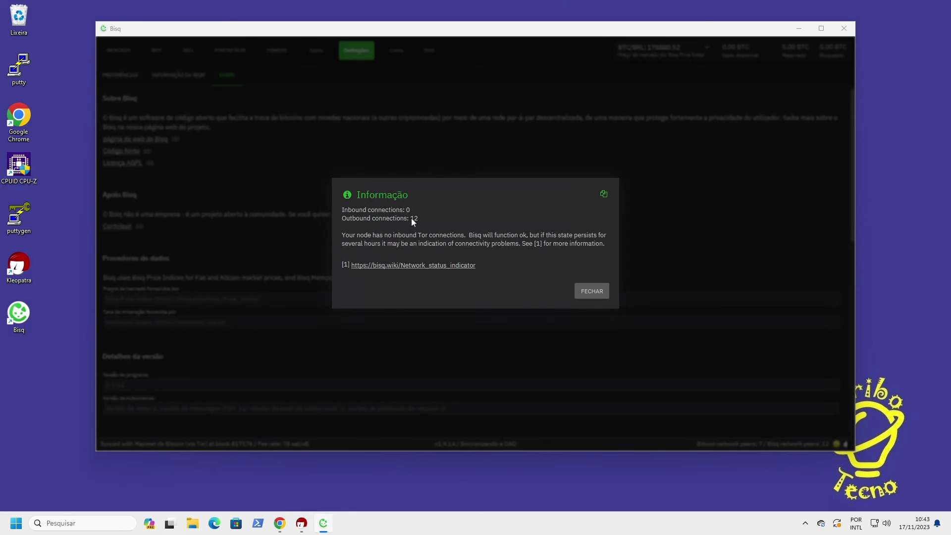
left_click(592, 291)
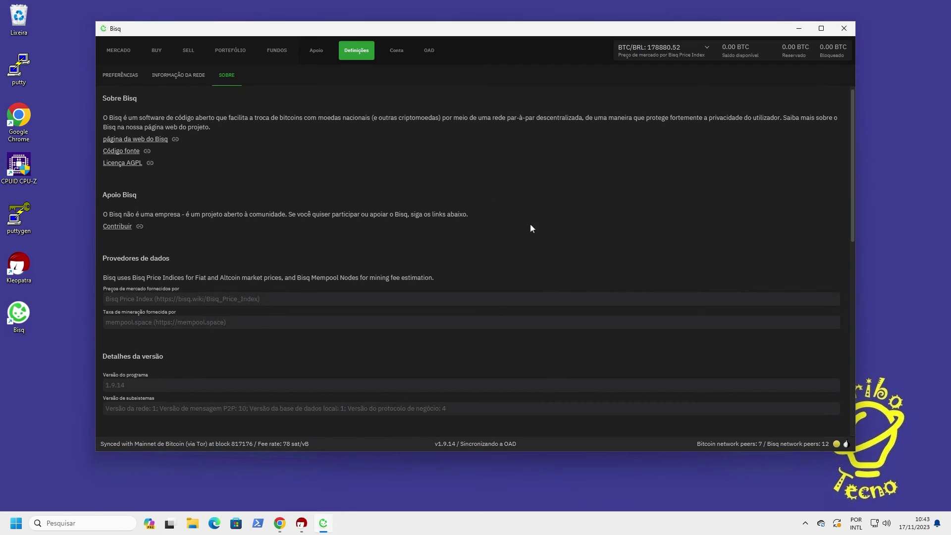
left_click(118, 51)
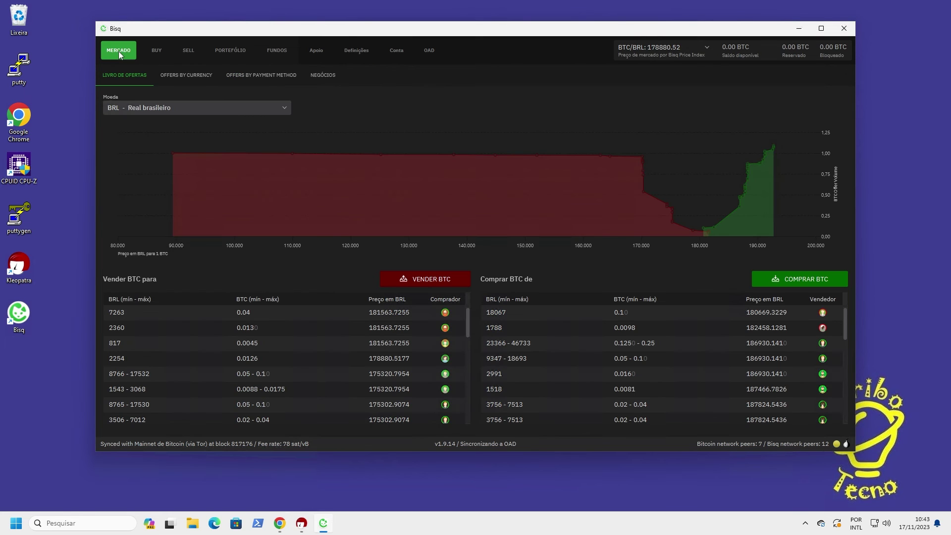